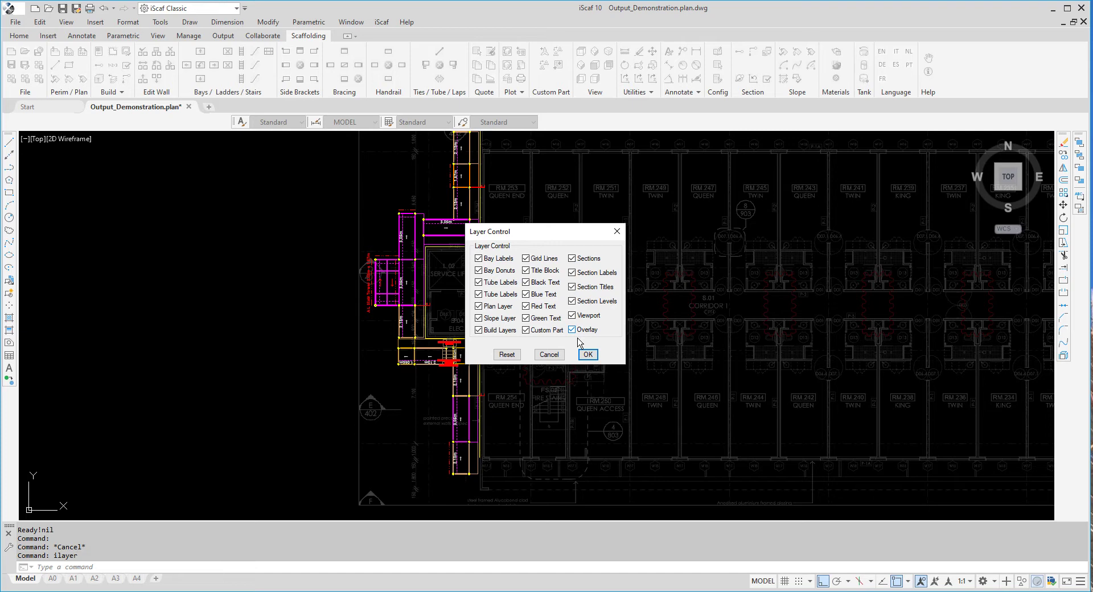
Step: Hide the Overlay, Bay Labels and Bay Donuts layers in the Layer Control settings
{"action": "left_click", "coordinate": [573, 330]}
{"action": "left_click", "coordinate": [589, 354]}
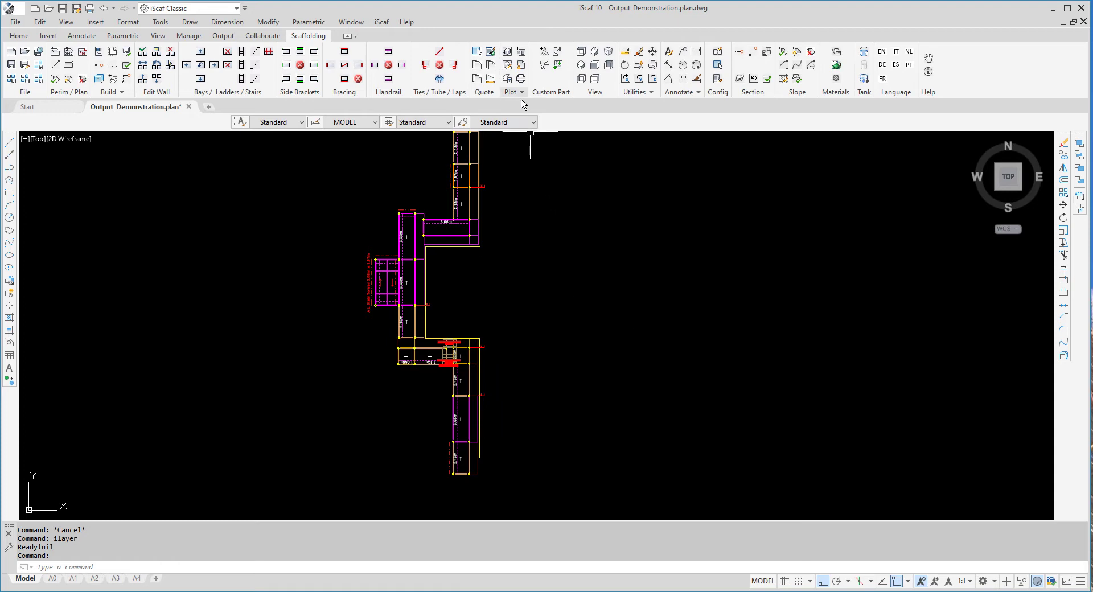
{"action": "left_click", "coordinate": [508, 79]}
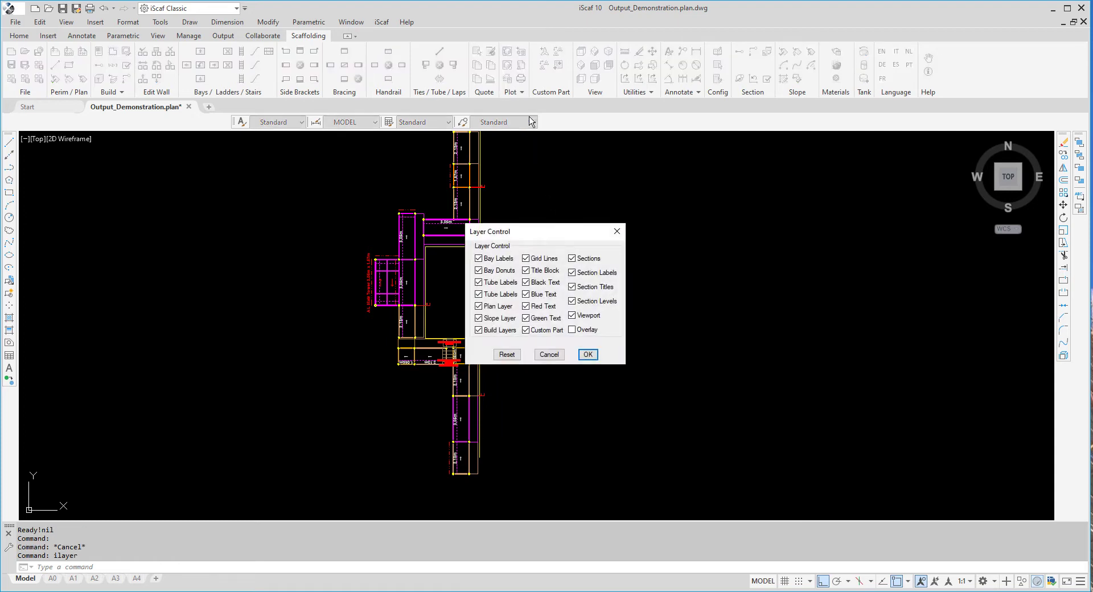
{"action": "left_click", "coordinate": [479, 258]}
{"action": "left_click", "coordinate": [479, 270]}
{"action": "left_click", "coordinate": [587, 354]}
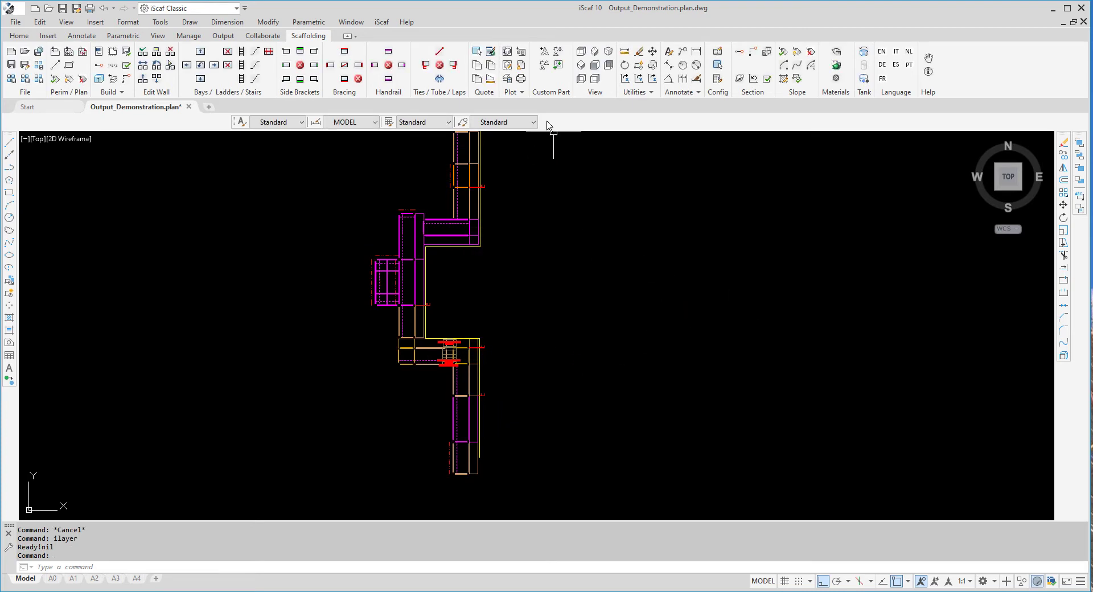
Step: Turn the Overlay, Bay Labels and Bay Donuts layers back on in the Layer Control settings
{"action": "left_click", "coordinate": [507, 78]}
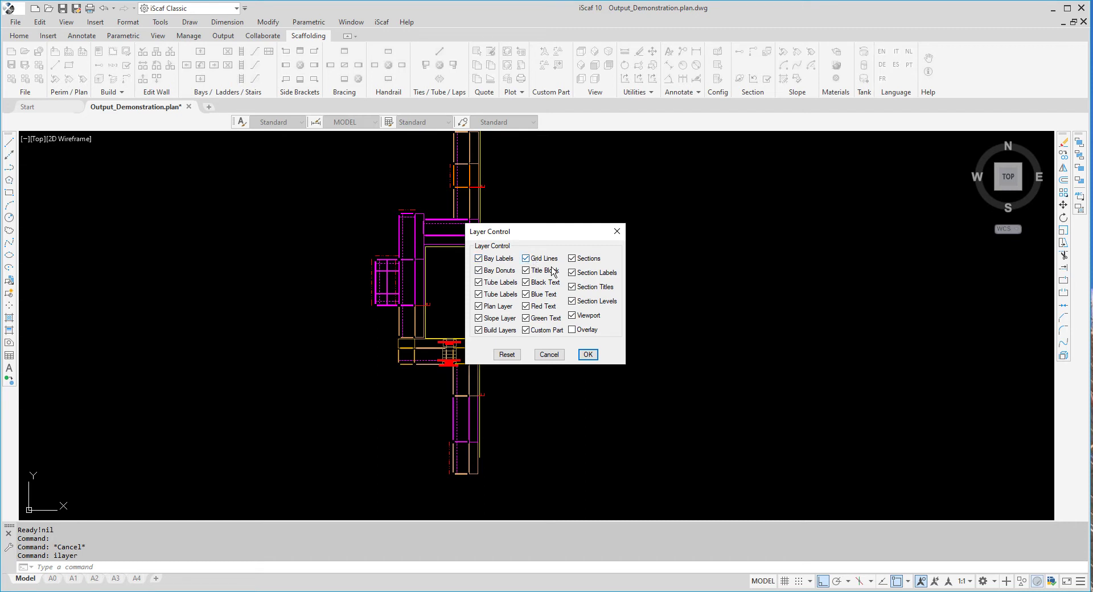
{"action": "left_click", "coordinate": [582, 329]}
{"action": "left_click", "coordinate": [588, 355]}
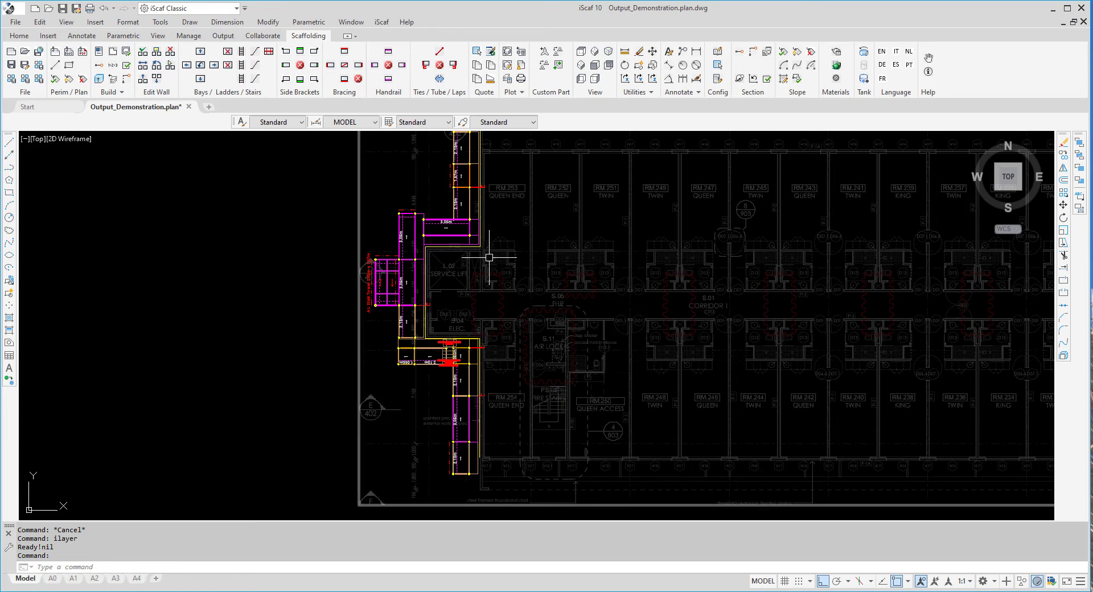
{"action": "scroll", "coordinate": [470, 259], "scroll_direction": "up", "scroll_amount": 2}
{"action": "scroll", "coordinate": [470, 259], "scroll_direction": "up", "scroll_amount": 2}
{"action": "scroll", "coordinate": [470, 257], "scroll_direction": "down", "scroll_amount": 2}
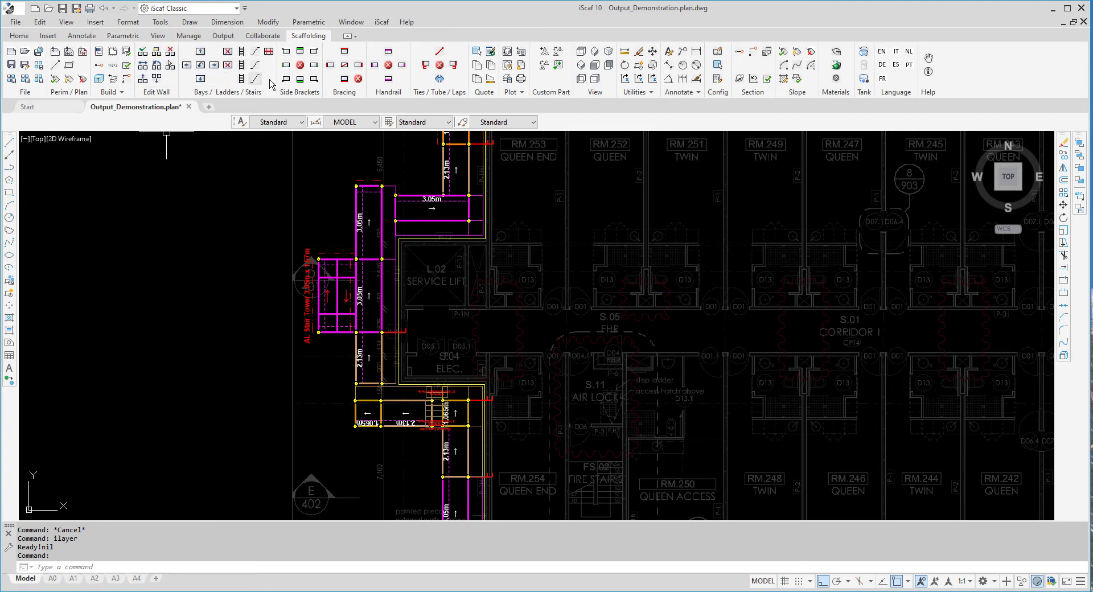
{"action": "left_click", "coordinate": [385, 25]}
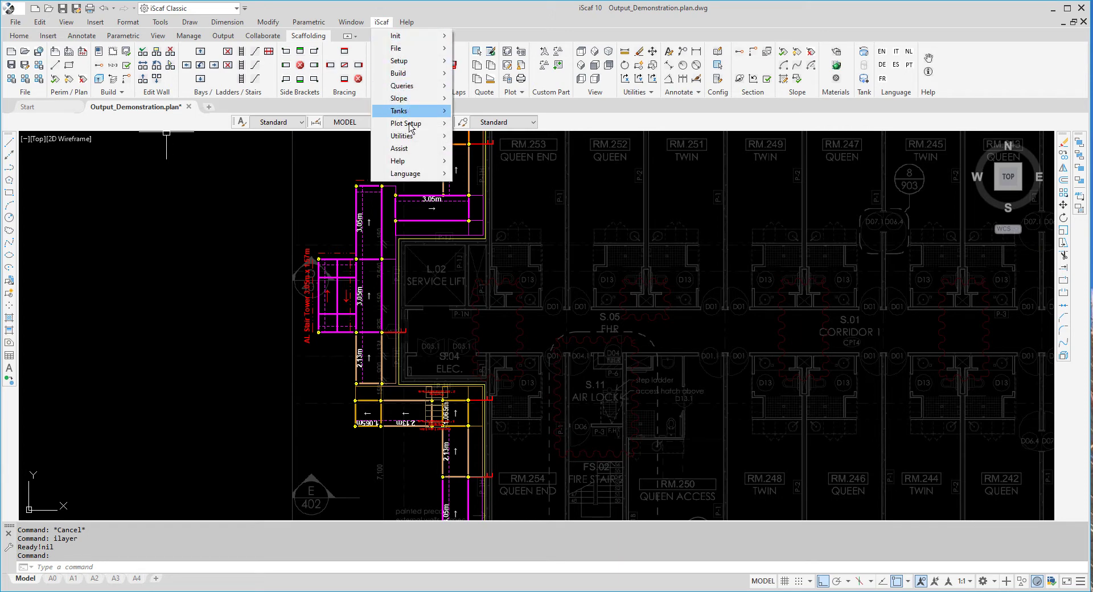
{"action": "mouse_move", "coordinate": [410, 126]}
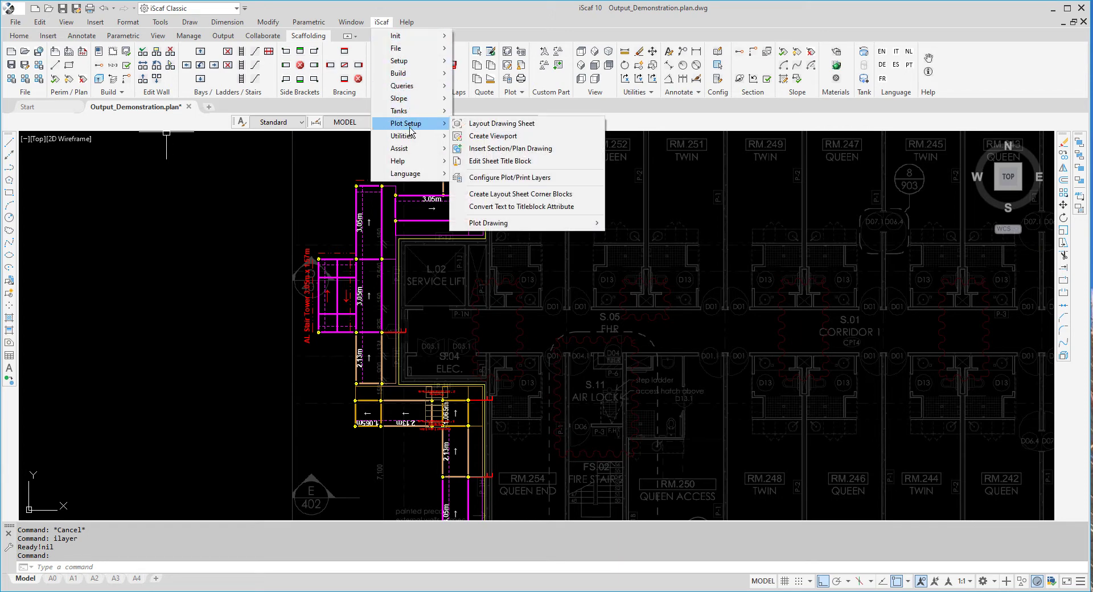
{"action": "mouse_move", "coordinate": [570, 229]}
{"action": "left_click", "coordinate": [18, 26]}
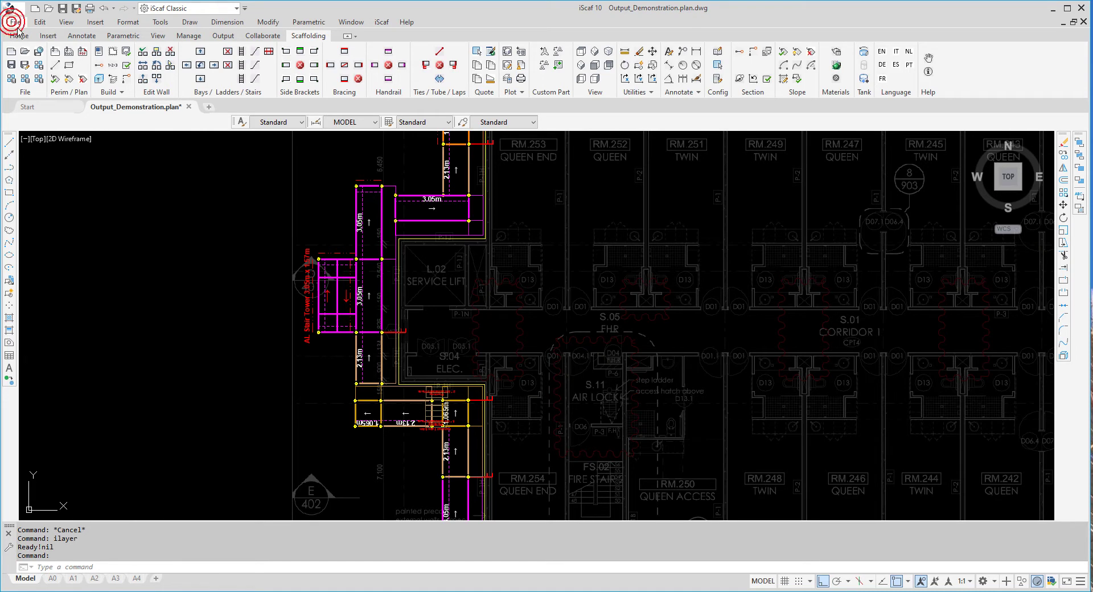
{"action": "left_click", "coordinate": [17, 24]}
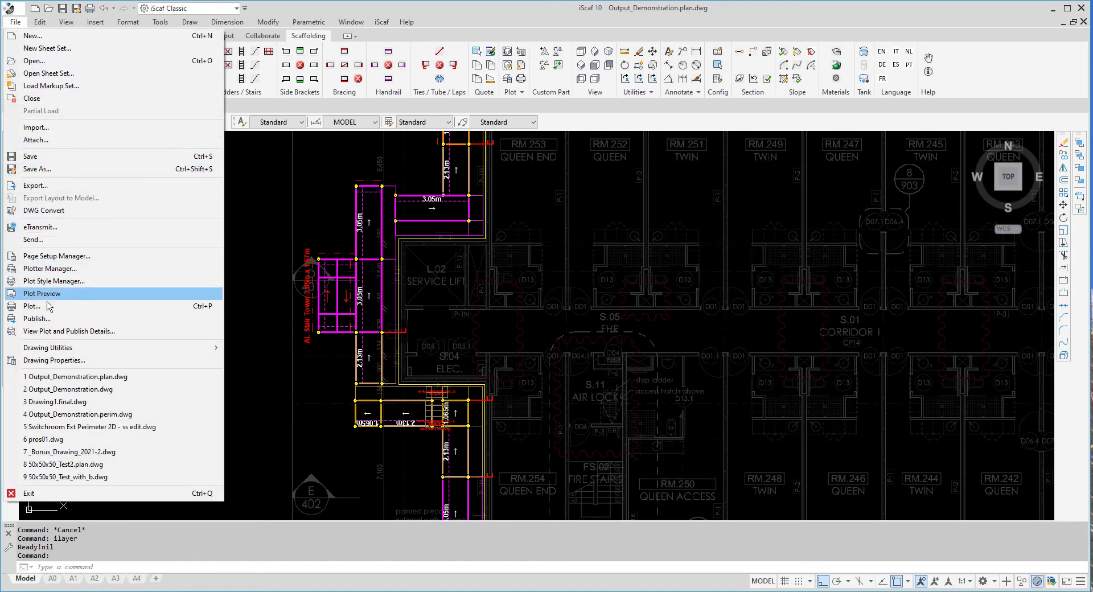
Step: Preview the model-space plot with the default page settings and leave without plotting
{"action": "left_click", "coordinate": [92, 11]}
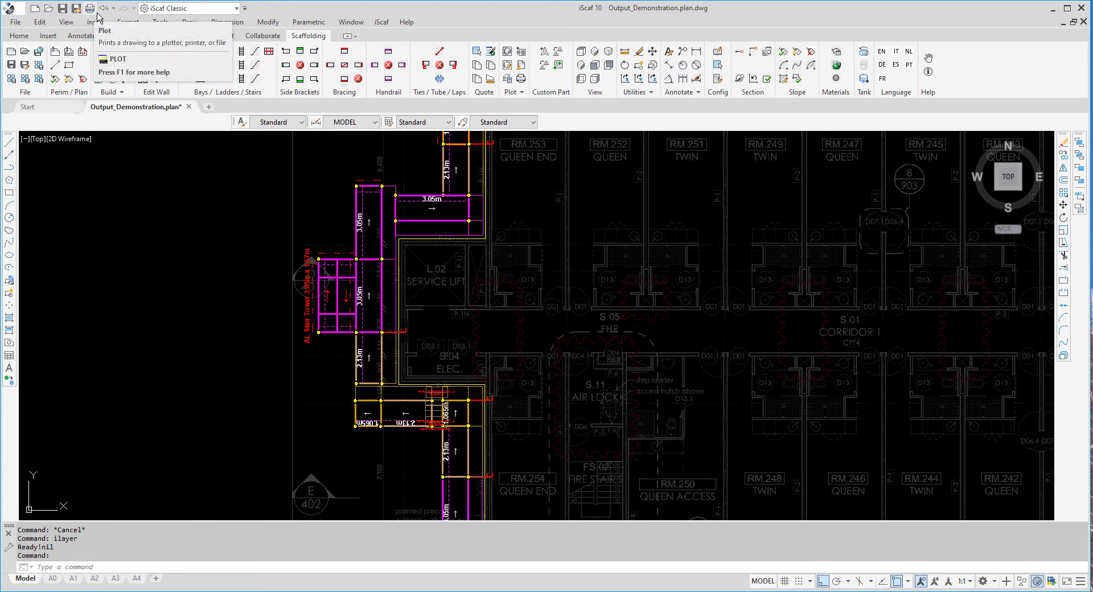
{"action": "left_click", "coordinate": [89, 8]}
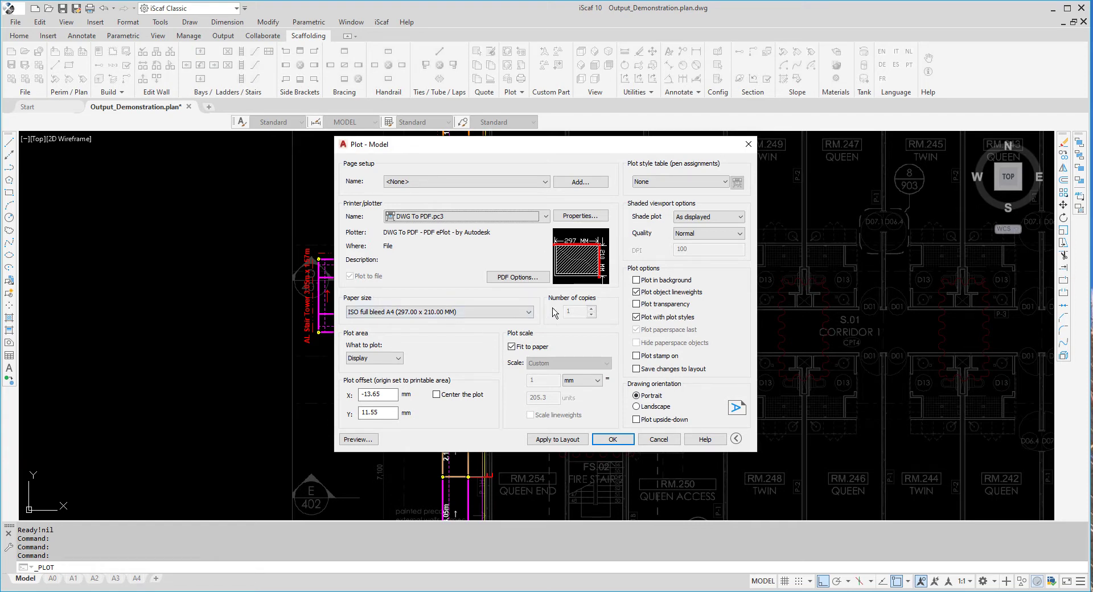
{"action": "left_click", "coordinate": [358, 440]}
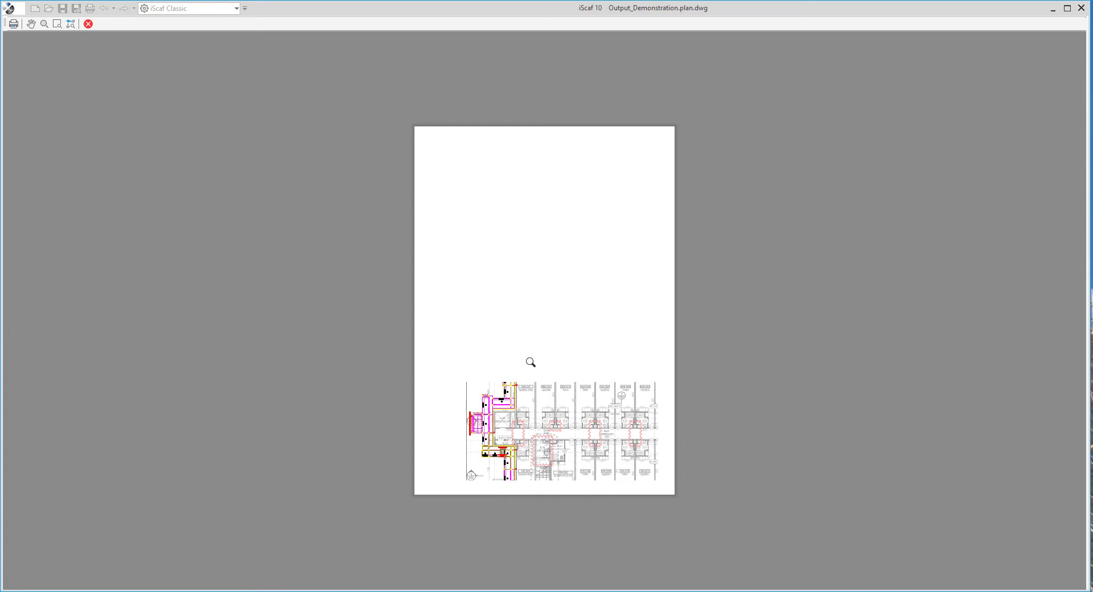
{"action": "right_click", "coordinate": [541, 353]}
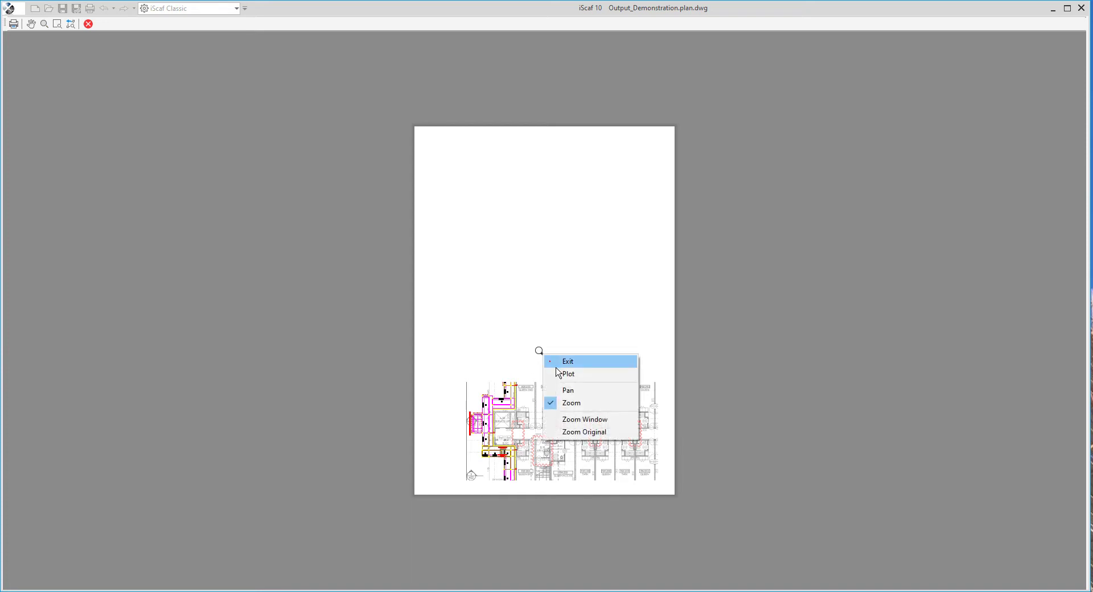
{"action": "left_click", "coordinate": [555, 362]}
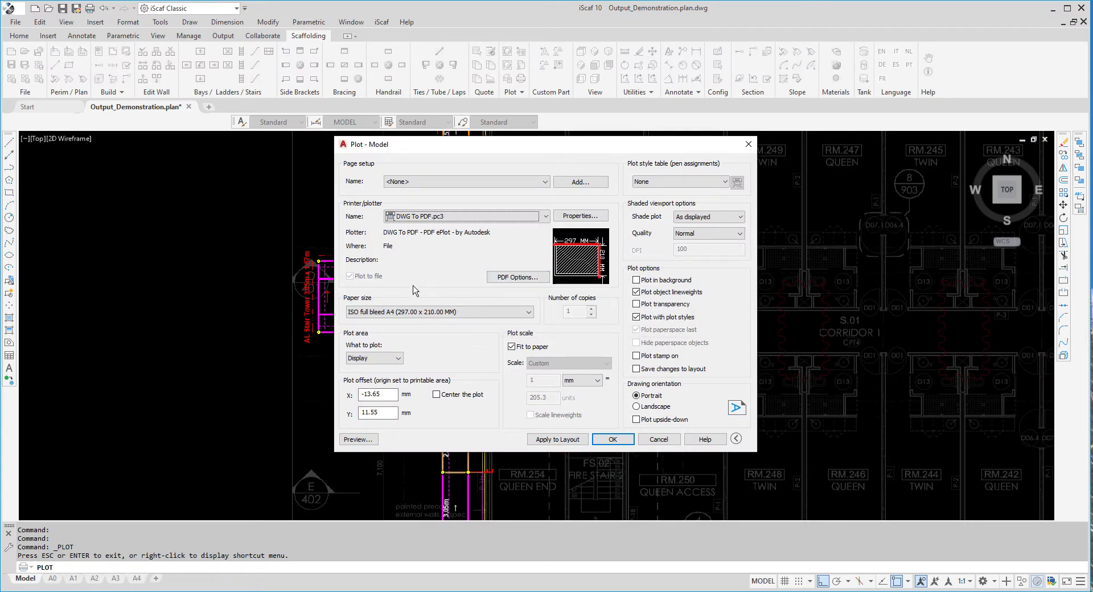
{"action": "left_click", "coordinate": [659, 439]}
Step: Set the model plot to be centered, in landscape orientation, with plot transparency enabled
{"action": "scroll", "coordinate": [578, 389], "scroll_direction": "down", "scroll_amount": 2}
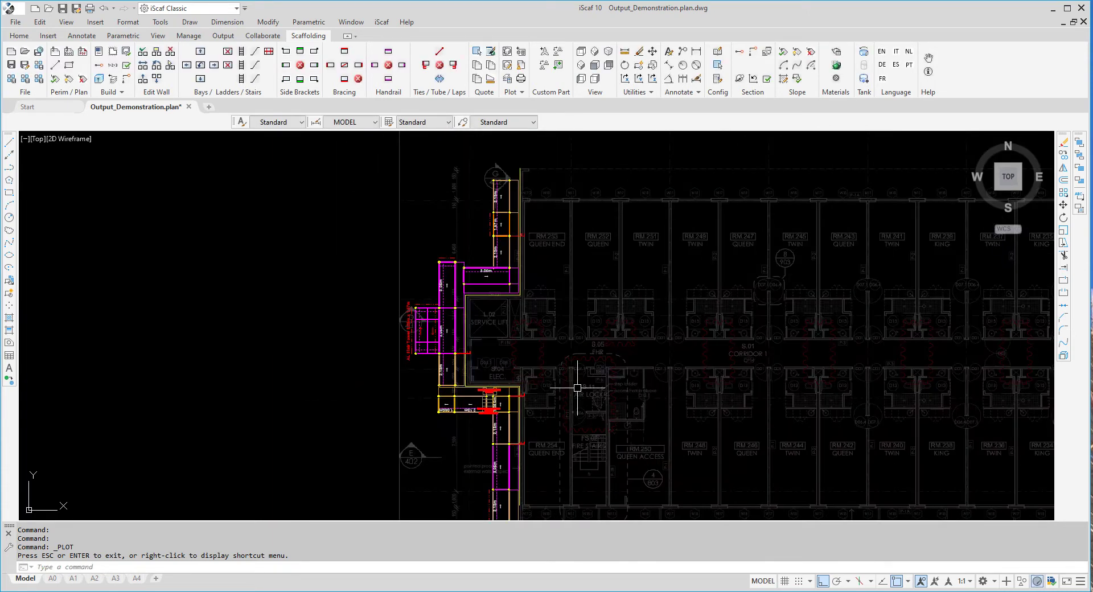
{"action": "scroll", "coordinate": [578, 387], "scroll_direction": "down", "scroll_amount": 2}
{"action": "mouse_move", "coordinate": [648, 387]}
{"action": "middle_mouse_down"}
{"action": "mouse_move", "coordinate": [532, 381]}
{"action": "mouse_move", "coordinate": [541, 381]}
{"action": "mouse_move", "coordinate": [400, 405]}
{"action": "mouse_move", "coordinate": [429, 410]}
{"action": "middle_mouse_up"}
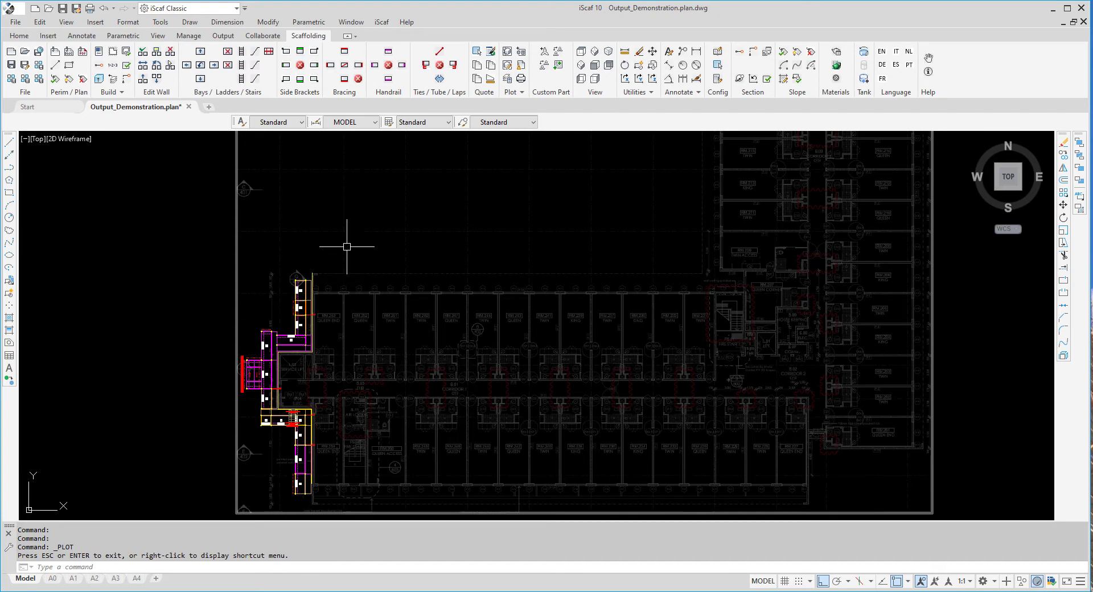
{"action": "left_click", "coordinate": [90, 7]}
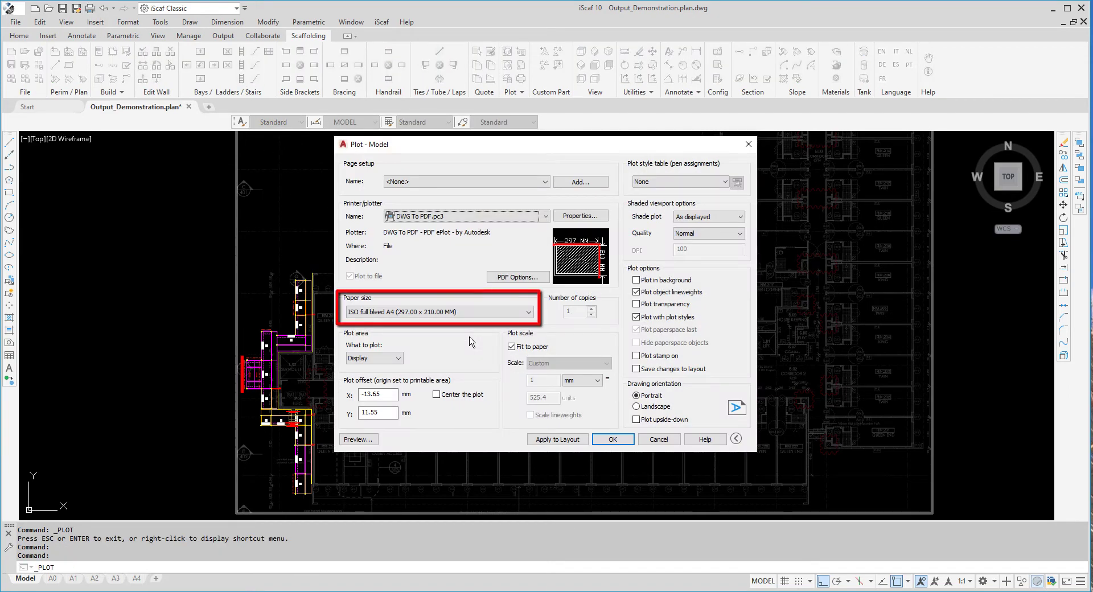
{"action": "left_click", "coordinate": [447, 403]}
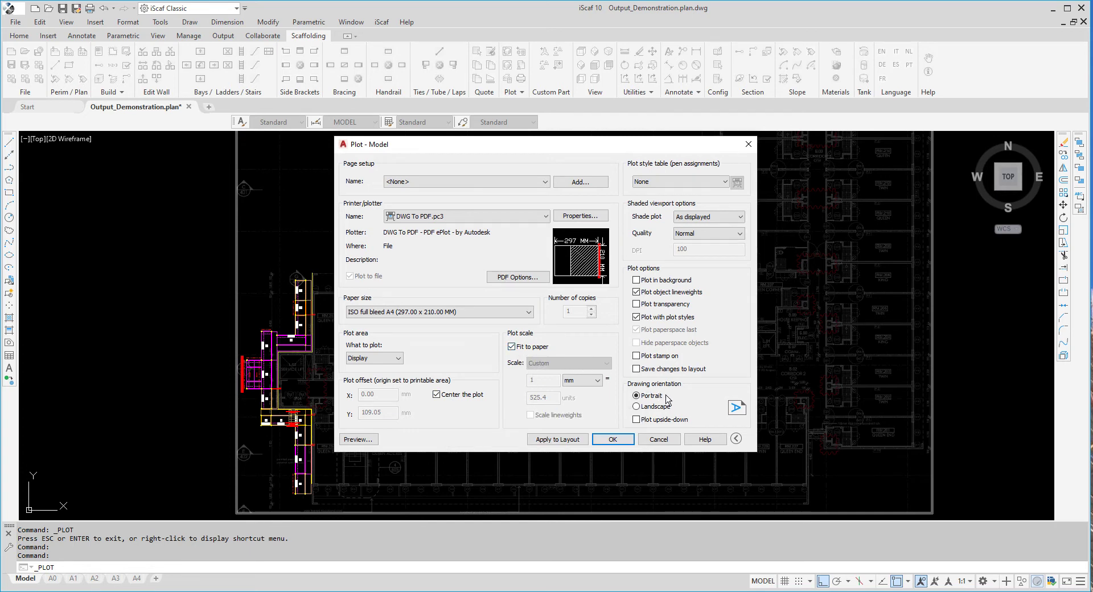
{"action": "left_click", "coordinate": [648, 416]}
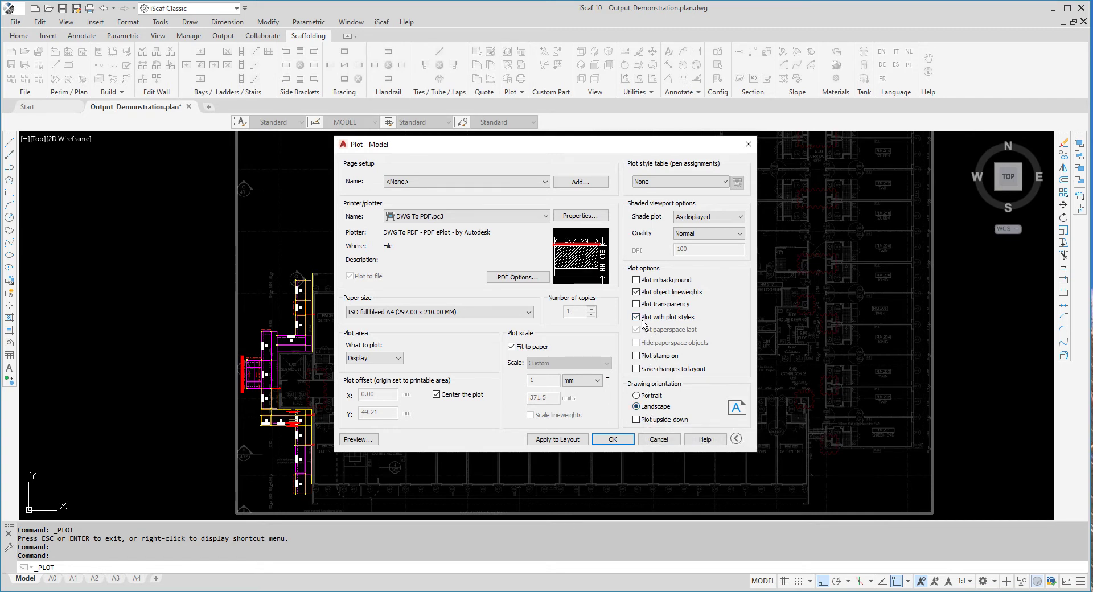
{"action": "left_click", "coordinate": [637, 304]}
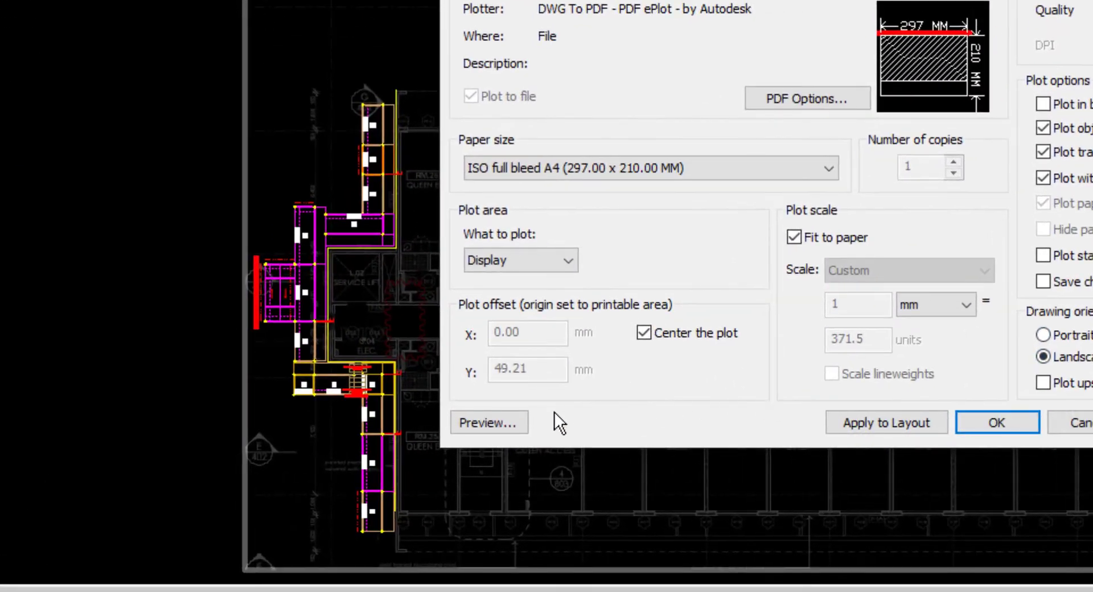
Step: Preview the landscape plot, inspect the scaffold and faded floor plan up close, and leave without plotting
{"action": "left_click", "coordinate": [512, 428]}
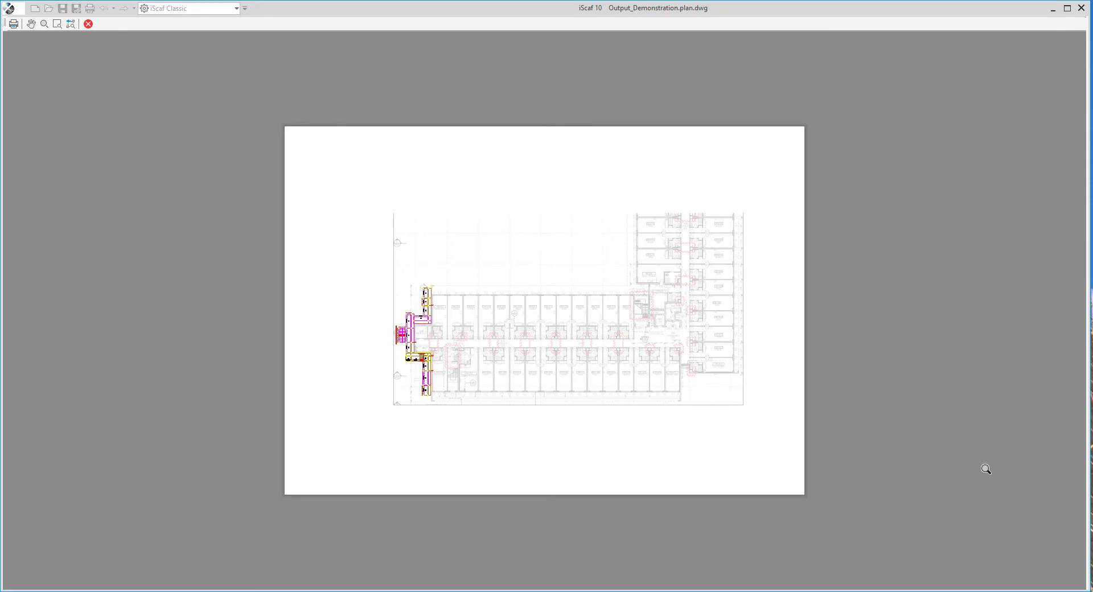
{"action": "right_click", "coordinate": [438, 350]}
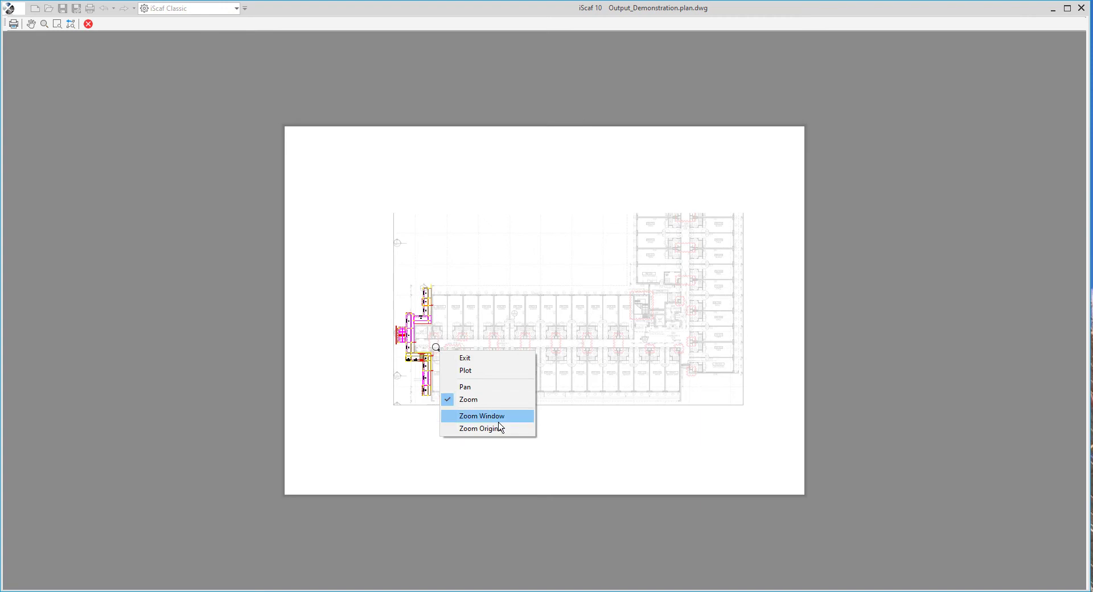
{"action": "left_click", "coordinate": [478, 400]}
{"action": "scroll", "coordinate": [470, 383], "scroll_direction": "up", "scroll_amount": 6}
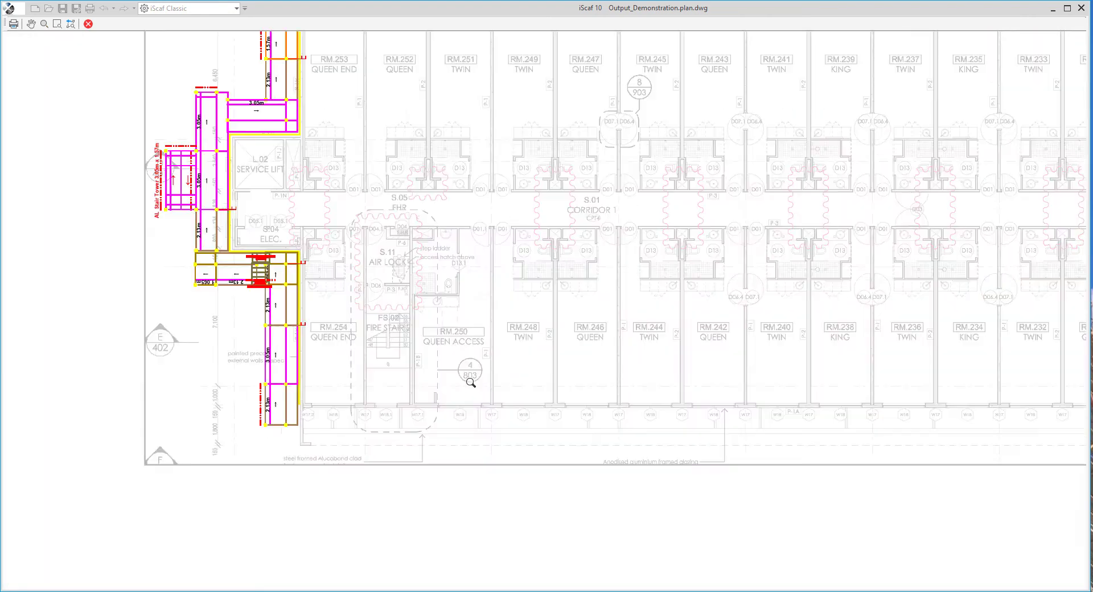
{"action": "scroll", "coordinate": [289, 343], "scroll_direction": "up", "scroll_amount": 2}
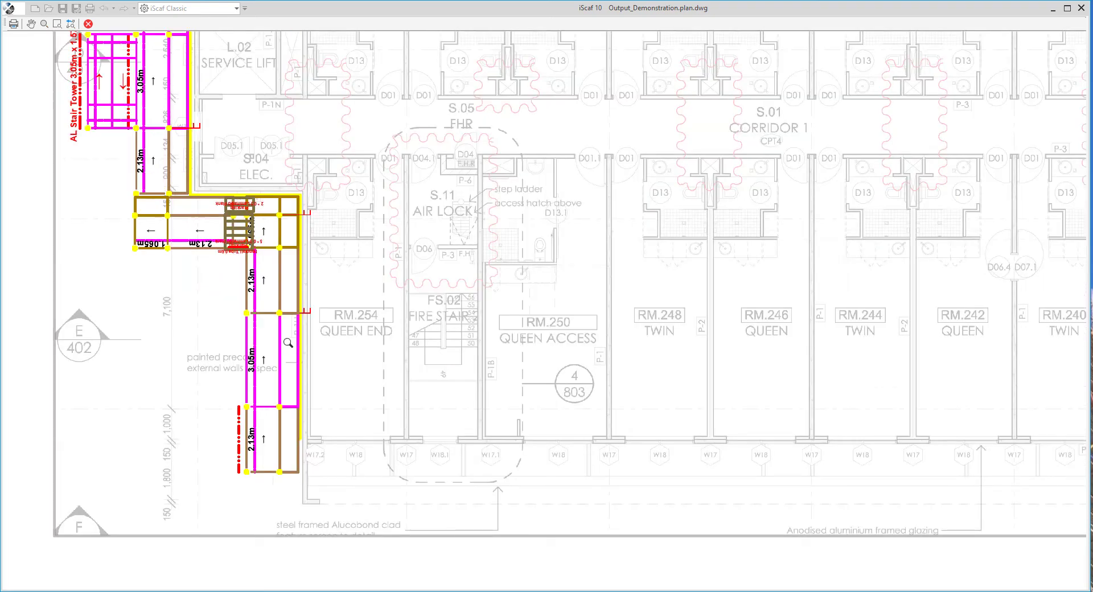
{"action": "scroll", "coordinate": [291, 336], "scroll_direction": "down", "scroll_amount": 4}
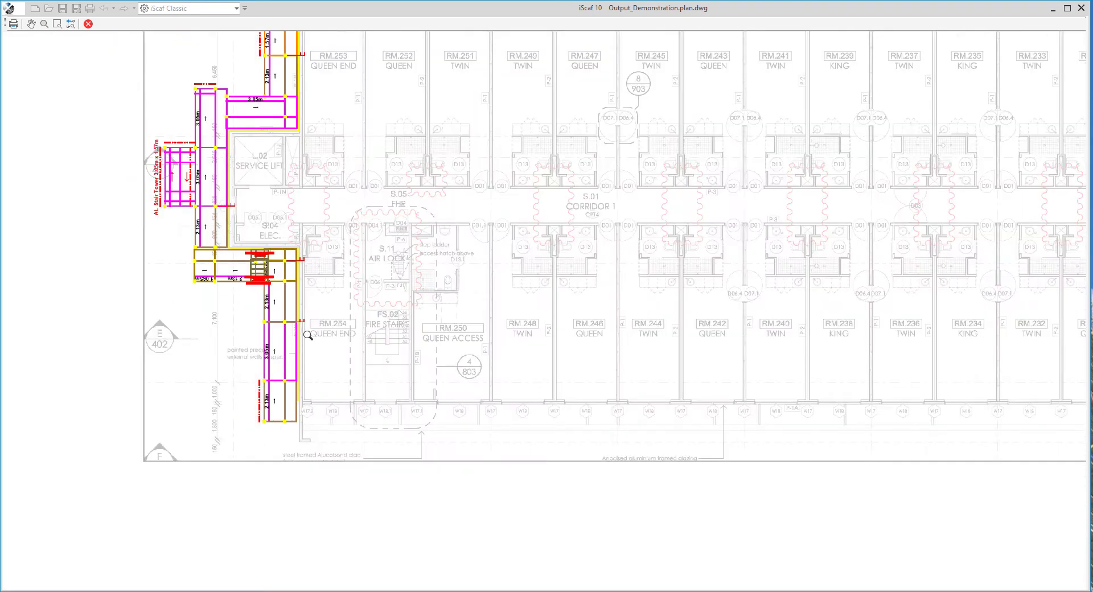
{"action": "right_click", "coordinate": [372, 327]}
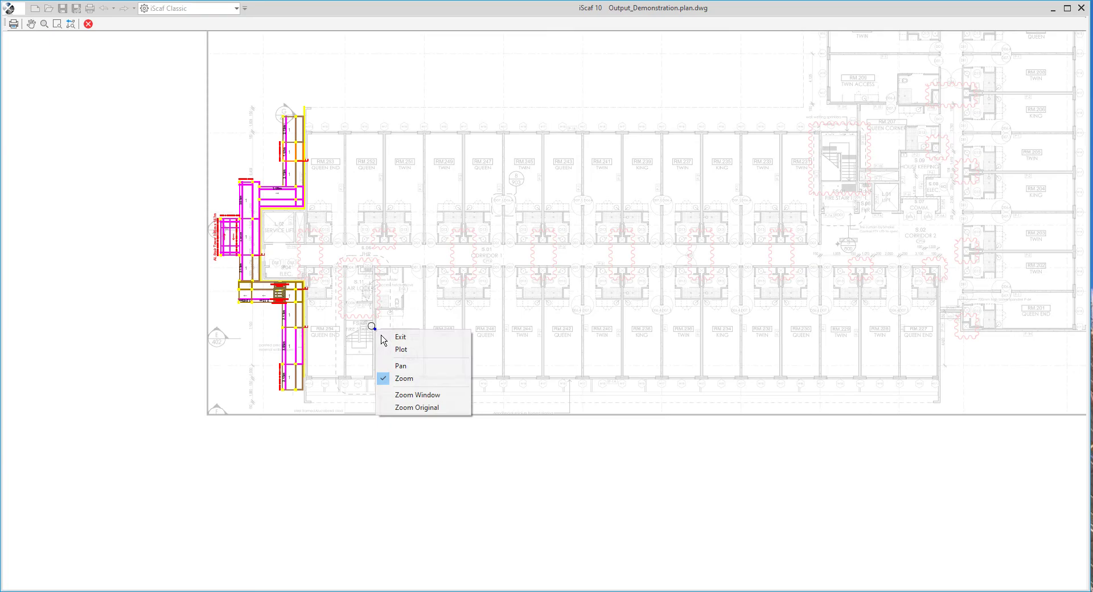
{"action": "left_click", "coordinate": [399, 337]}
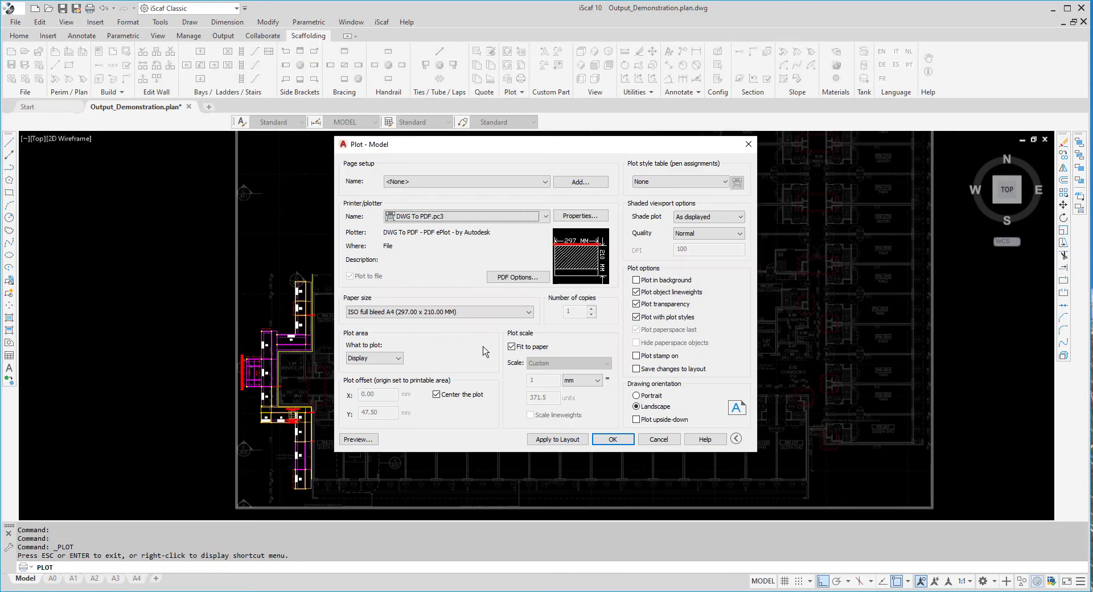
{"action": "left_click", "coordinate": [659, 439]}
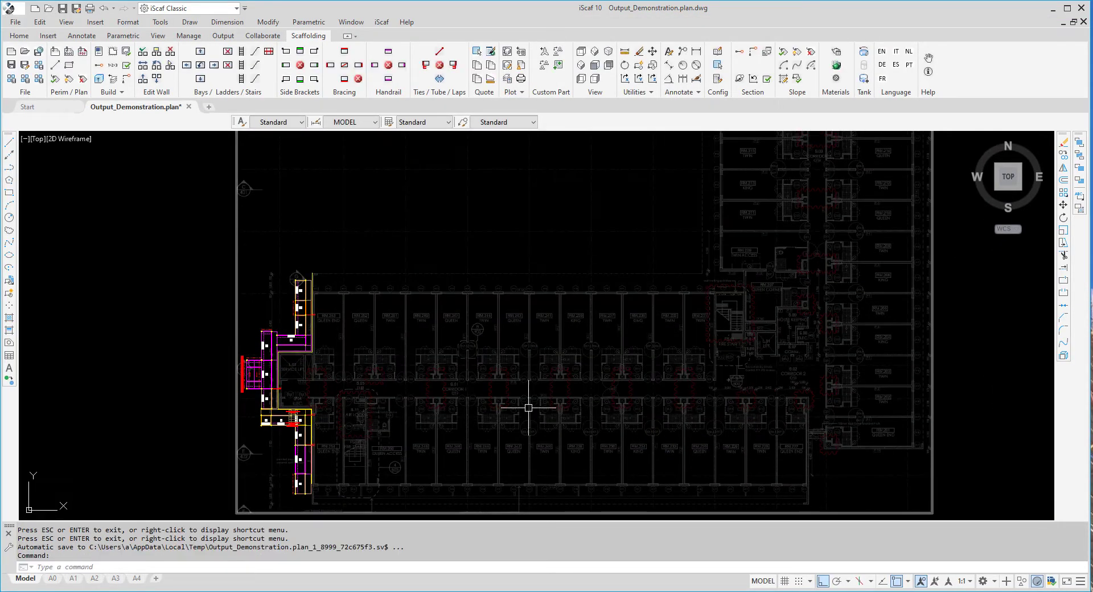
{"action": "scroll", "coordinate": [397, 386], "scroll_direction": "up", "scroll_amount": 5}
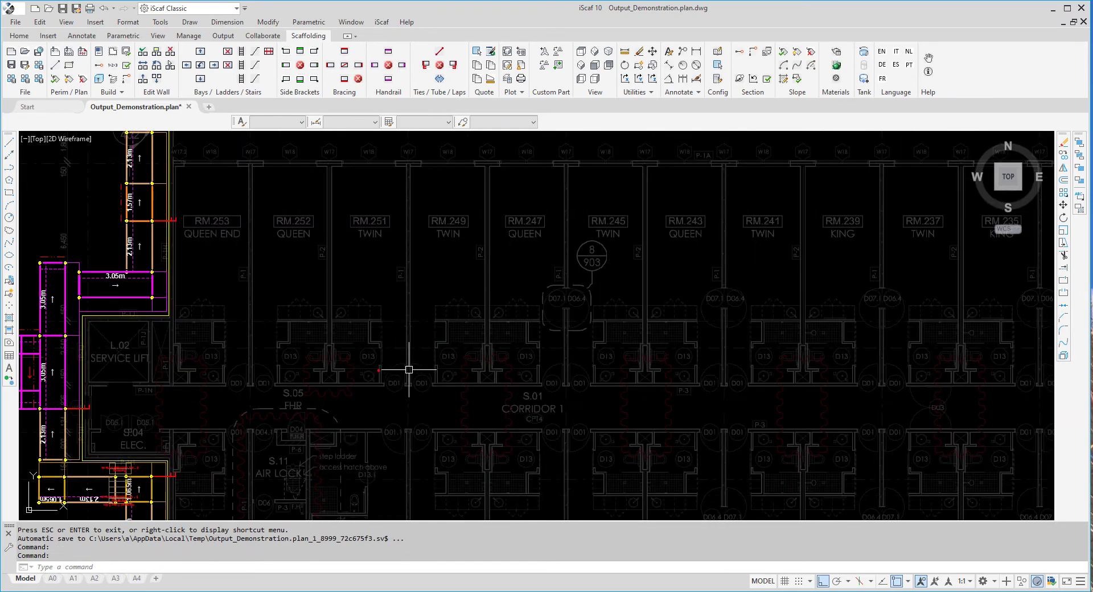
{"action": "left_click", "coordinate": [405, 378]}
{"action": "scroll", "coordinate": [538, 362], "scroll_direction": "down", "scroll_amount": 5}
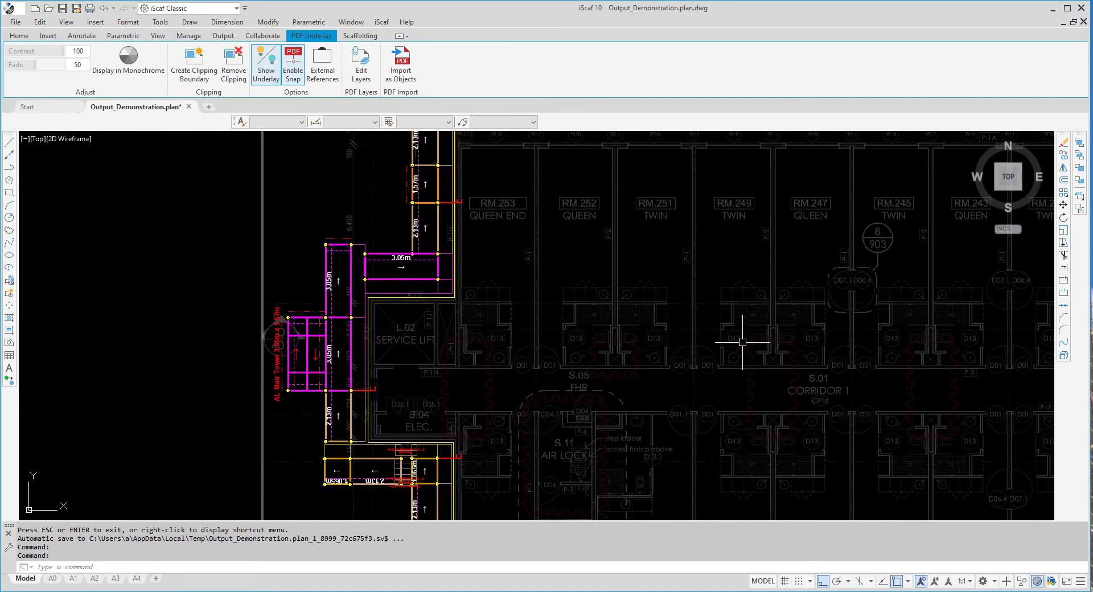
{"action": "middle_click_drag", "start_coordinate": [655, 349], "coordinate": [623, 310]}
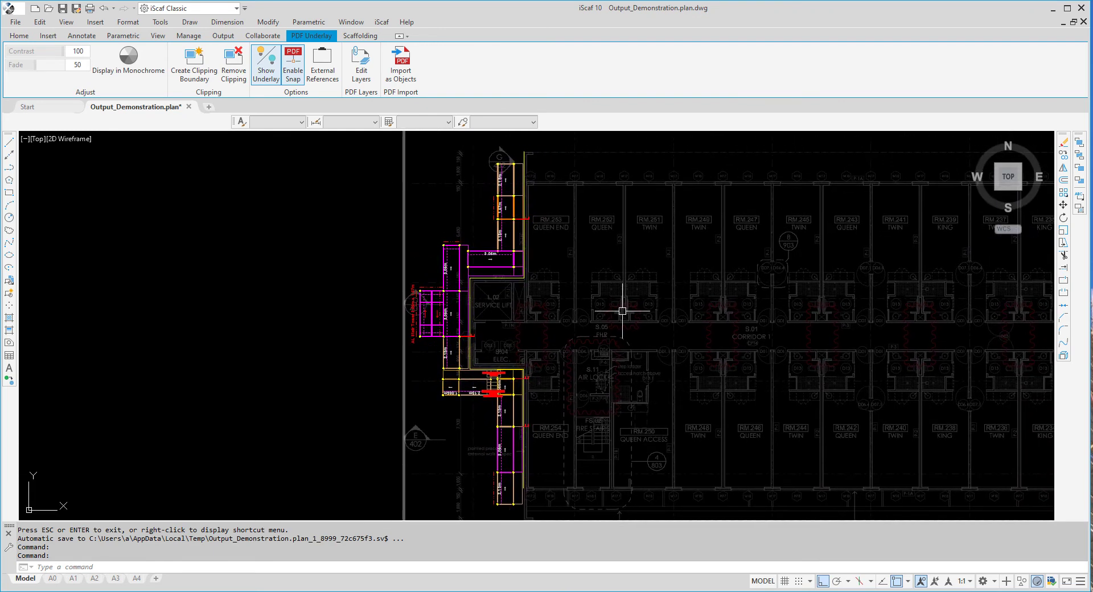
{"action": "left_click", "coordinate": [360, 35]}
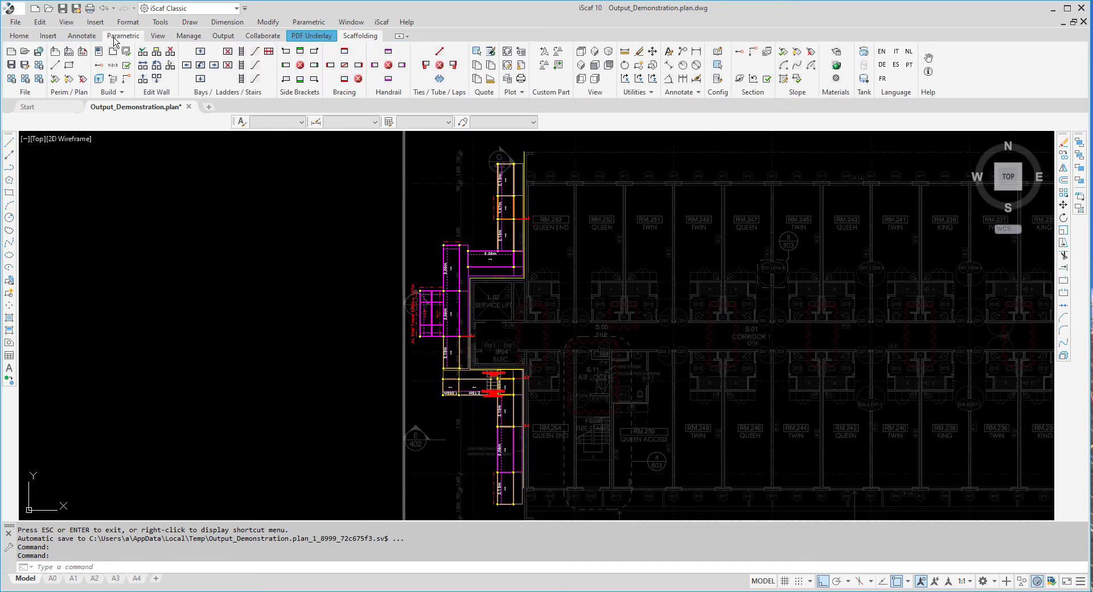
Step: Start a model-space plot and set it to be centered on the paper in landscape orientation
{"action": "left_click", "coordinate": [90, 8]}
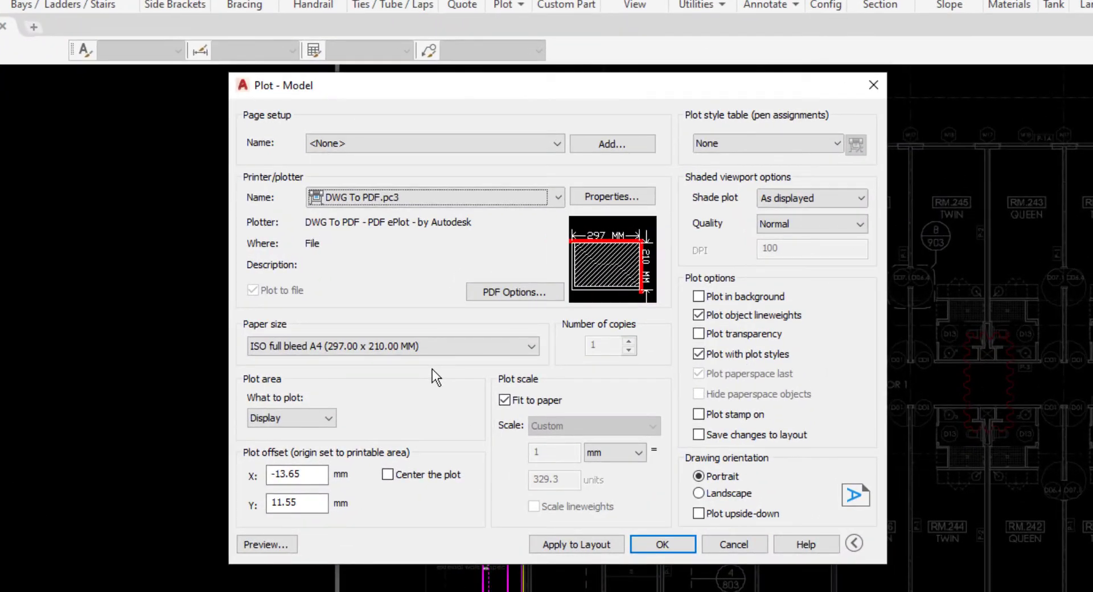
{"action": "left_click", "coordinate": [407, 478]}
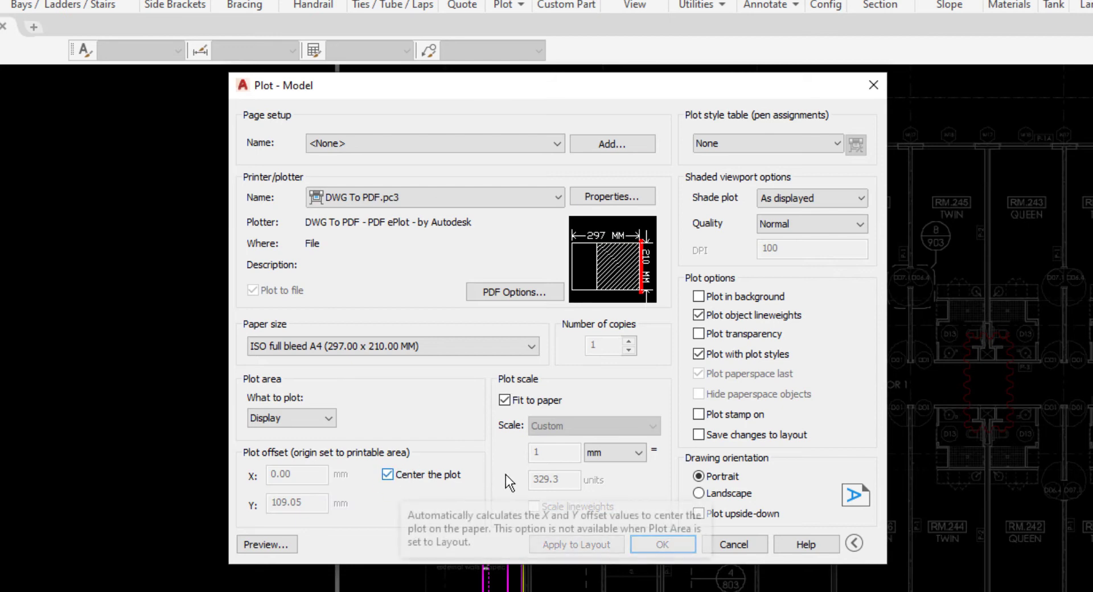
{"action": "left_click", "coordinate": [706, 498]}
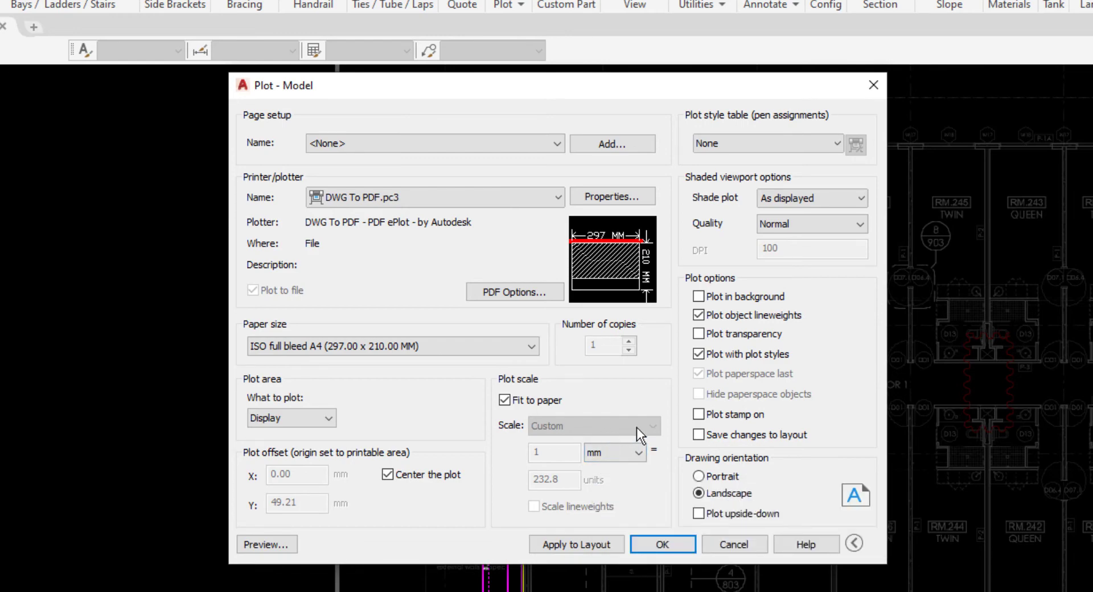
Step: Preview the plot without a plot style table, inspect the scaffold linework and labels up close, and return without plotting
{"action": "left_click", "coordinate": [288, 547]}
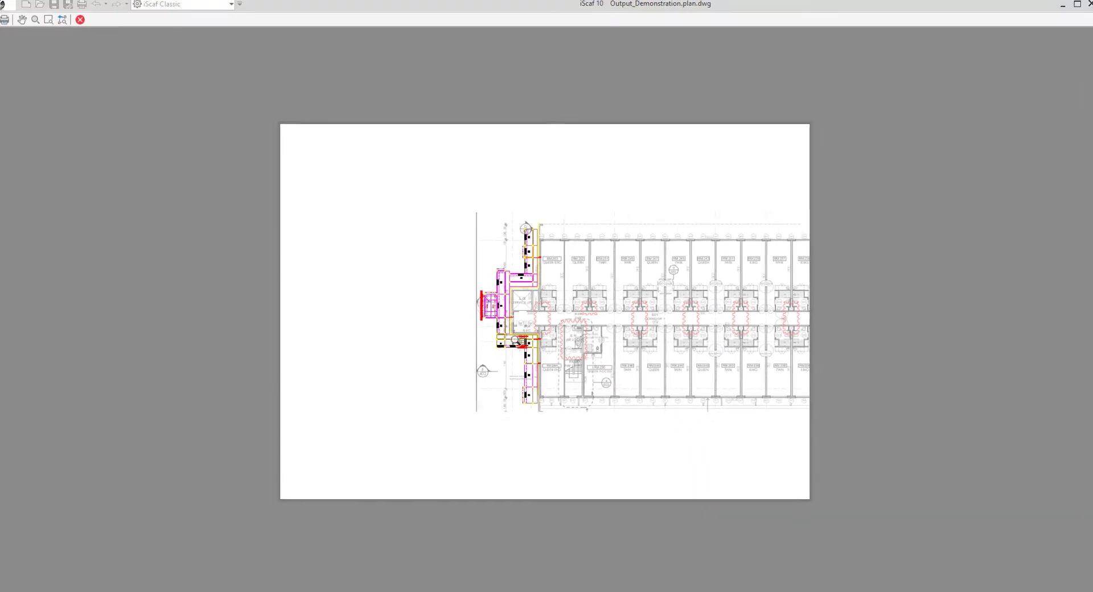
{"action": "scroll", "coordinate": [512, 311], "scroll_direction": "up", "scroll_amount": 5}
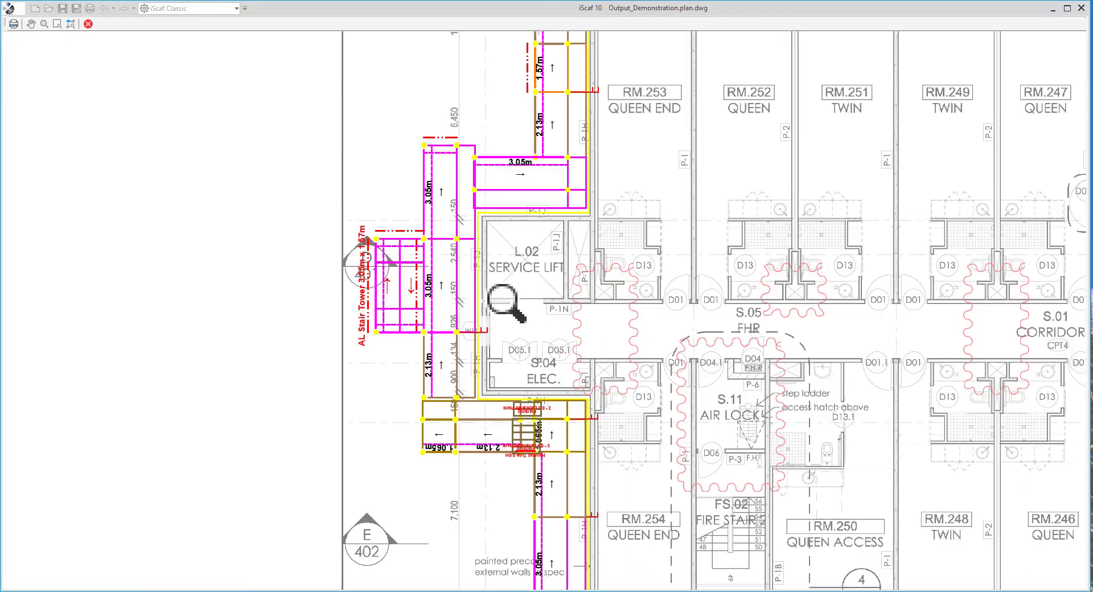
{"action": "scroll", "coordinate": [502, 299], "scroll_direction": "up", "scroll_amount": 2}
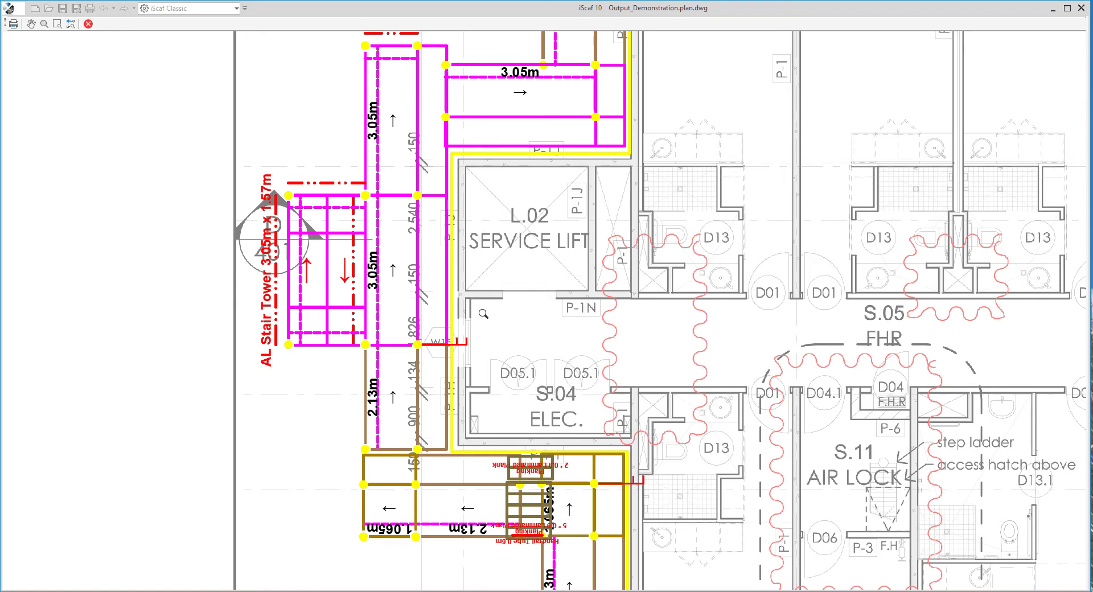
{"action": "scroll", "coordinate": [483, 313], "scroll_direction": "down", "scroll_amount": 2}
{"action": "scroll", "coordinate": [483, 322], "scroll_direction": "down", "scroll_amount": 2}
{"action": "right_click", "coordinate": [484, 319]}
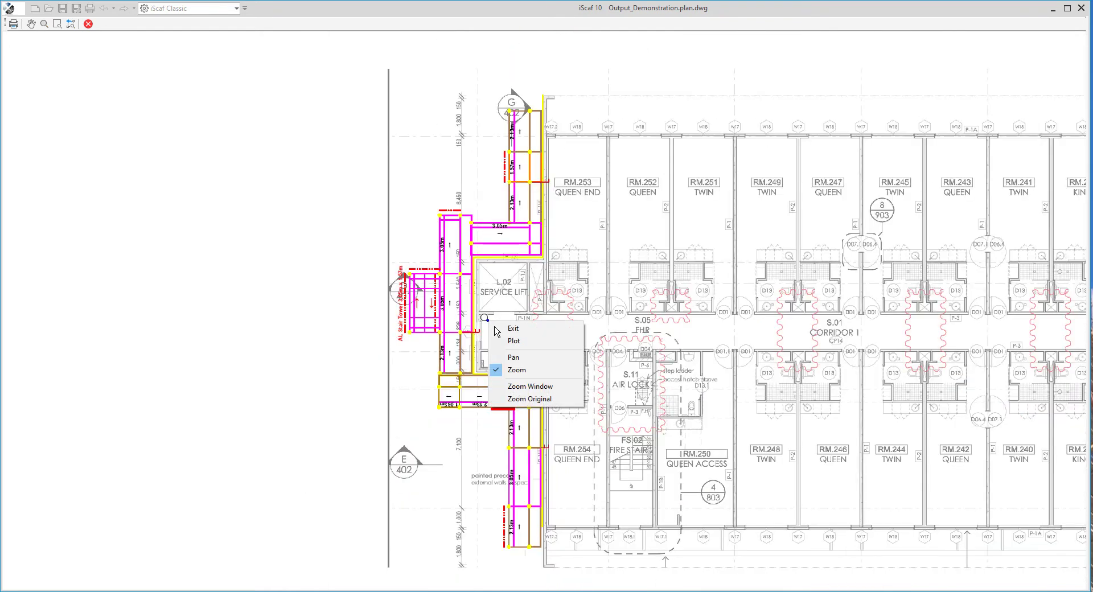
{"action": "left_click", "coordinate": [510, 332]}
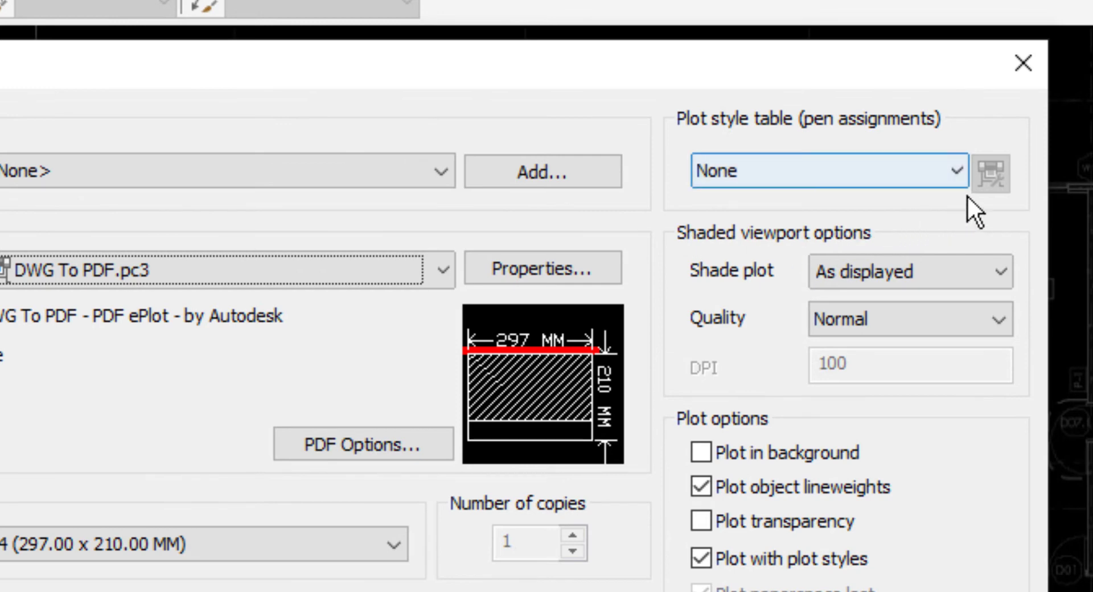
Step: Assign the scaf_hires.ctb plot style table to the plot and to all layouts
{"action": "left_click", "coordinate": [960, 176]}
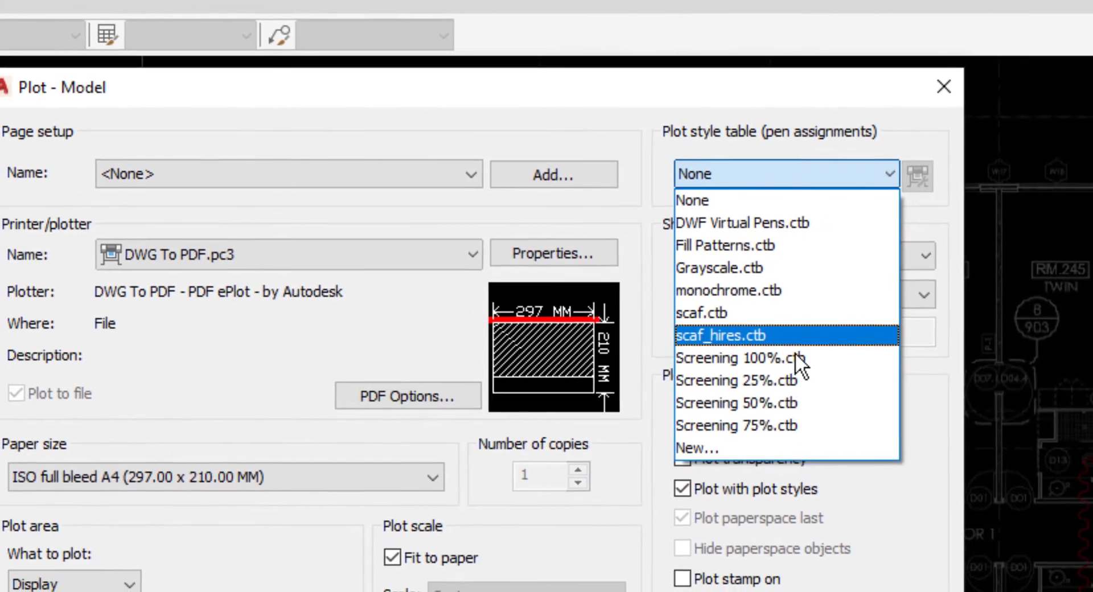
{"action": "left_click", "coordinate": [790, 345]}
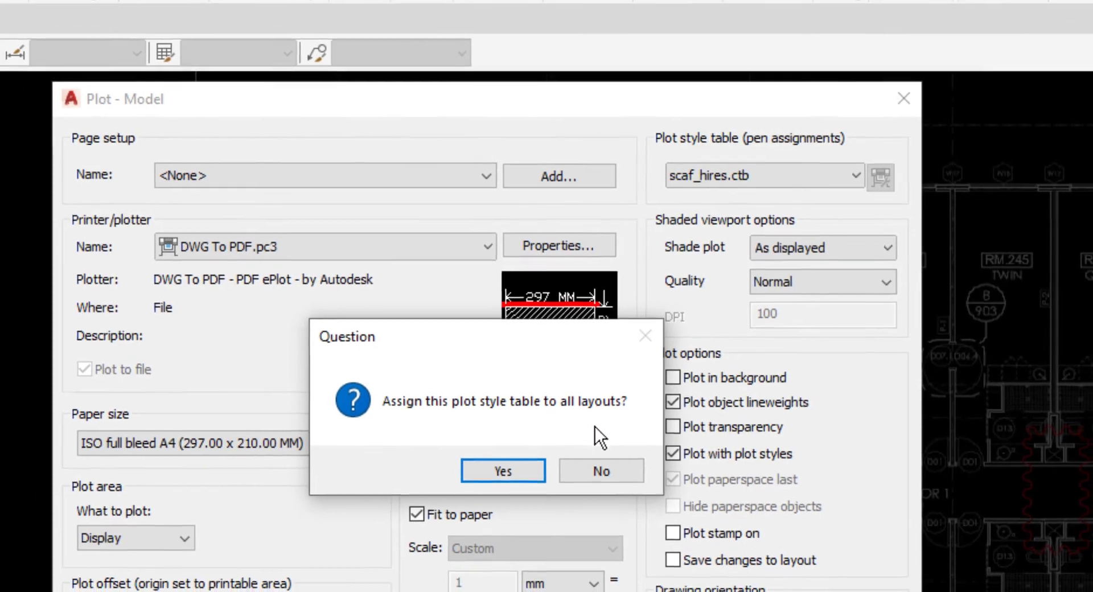
{"action": "left_click", "coordinate": [512, 491]}
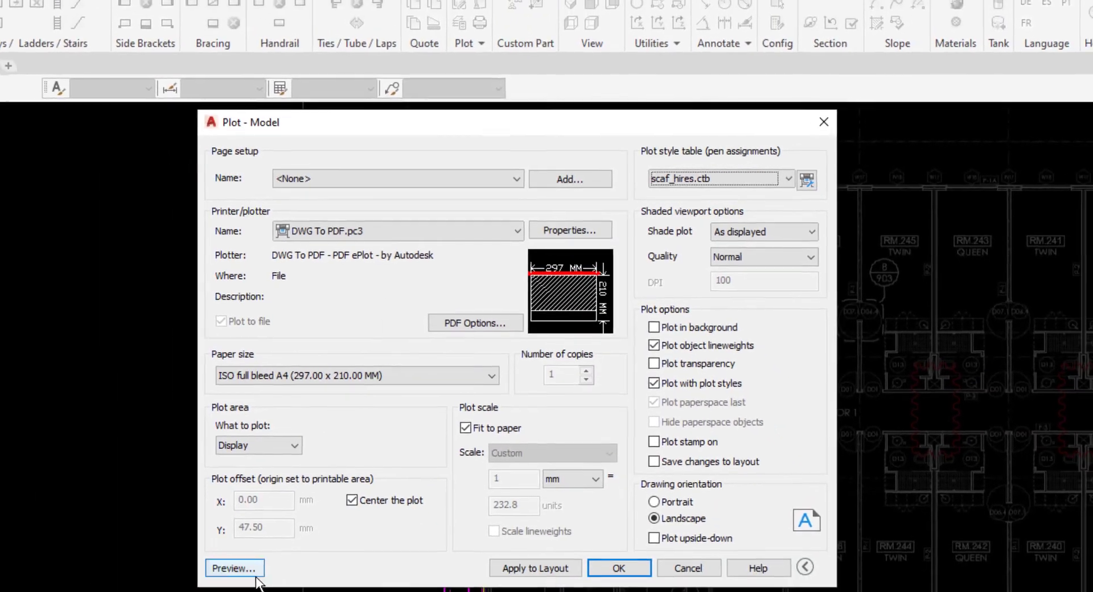
Step: Preview the plot with scaf_hires.ctb, inspect the scaffold lineweights around the stair tower, and return without plotting
{"action": "left_click", "coordinate": [217, 591]}
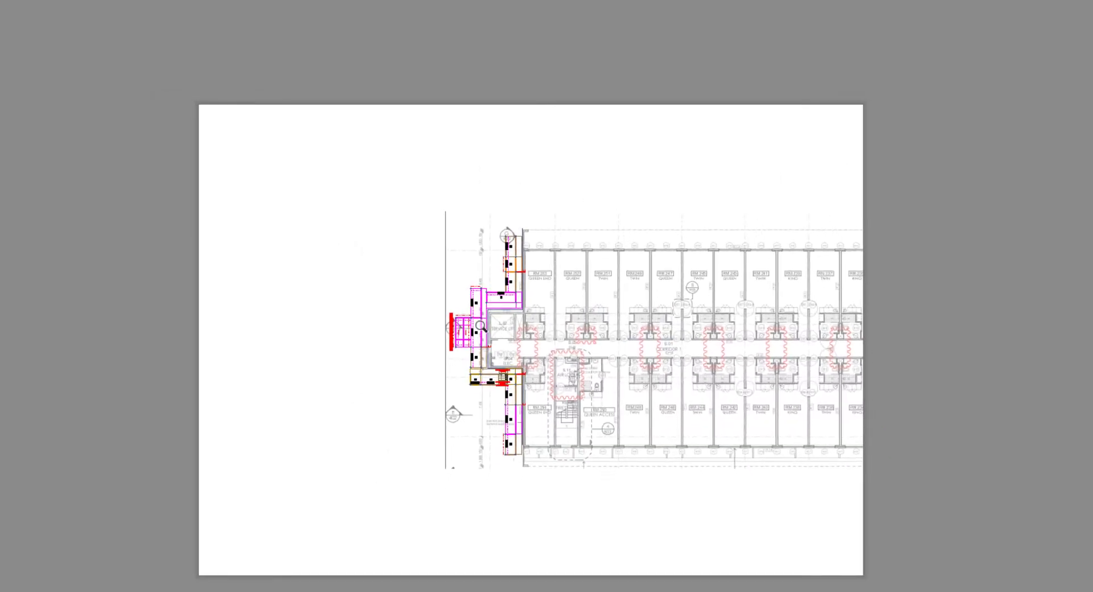
{"action": "scroll", "coordinate": [501, 316], "scroll_direction": "up", "scroll_amount": 8}
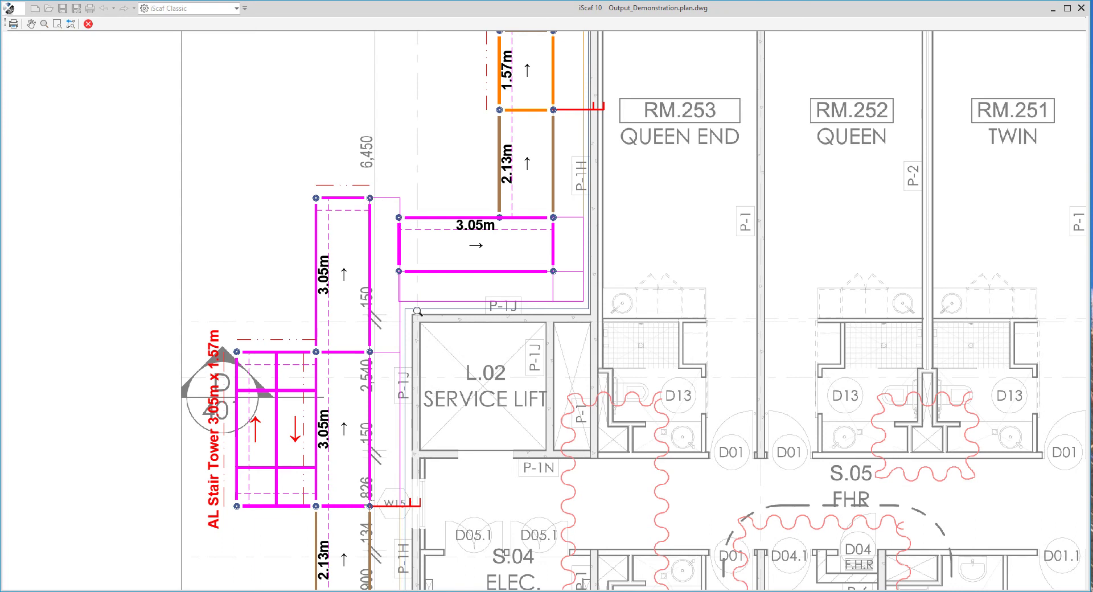
{"action": "right_click", "coordinate": [384, 325]}
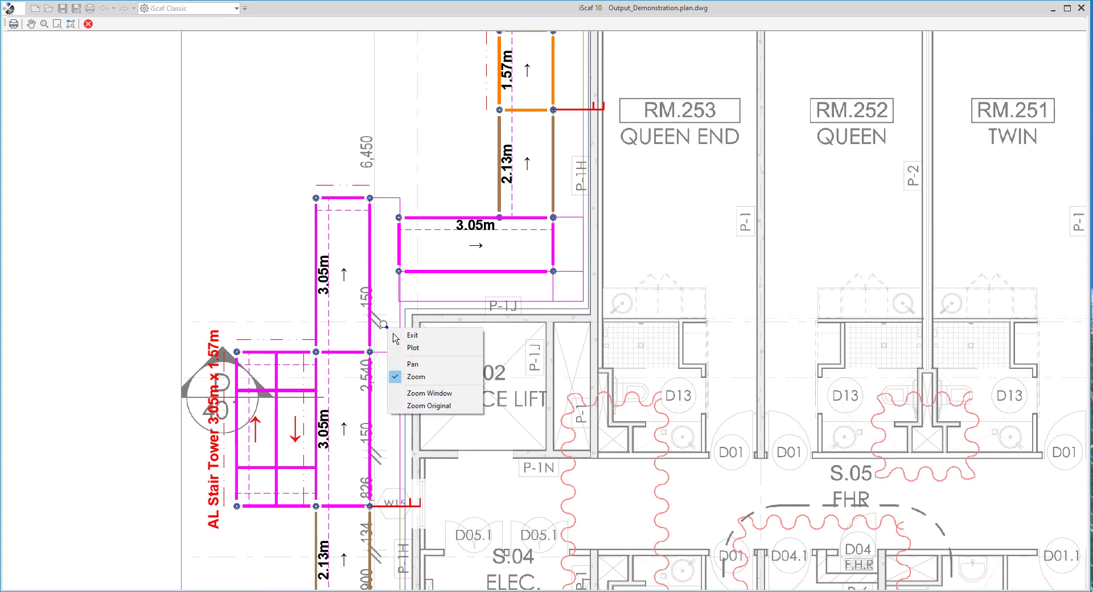
{"action": "left_click", "coordinate": [405, 338]}
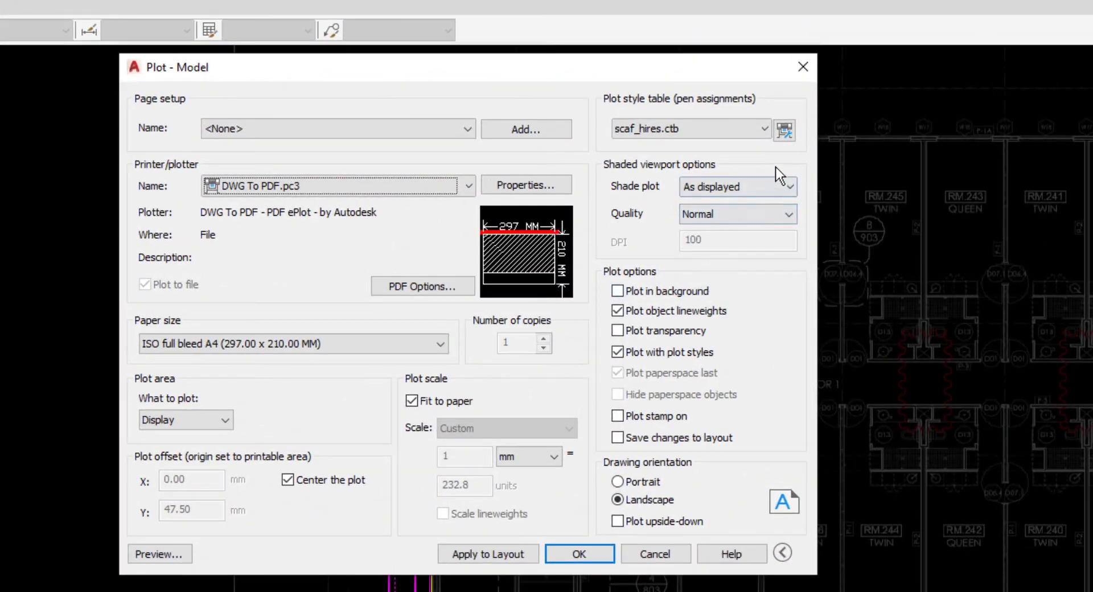
Step: Edit the scaf_hires.ctb plot style table so that Color 6 plots in Black, and save the table
{"action": "left_click", "coordinate": [795, 139]}
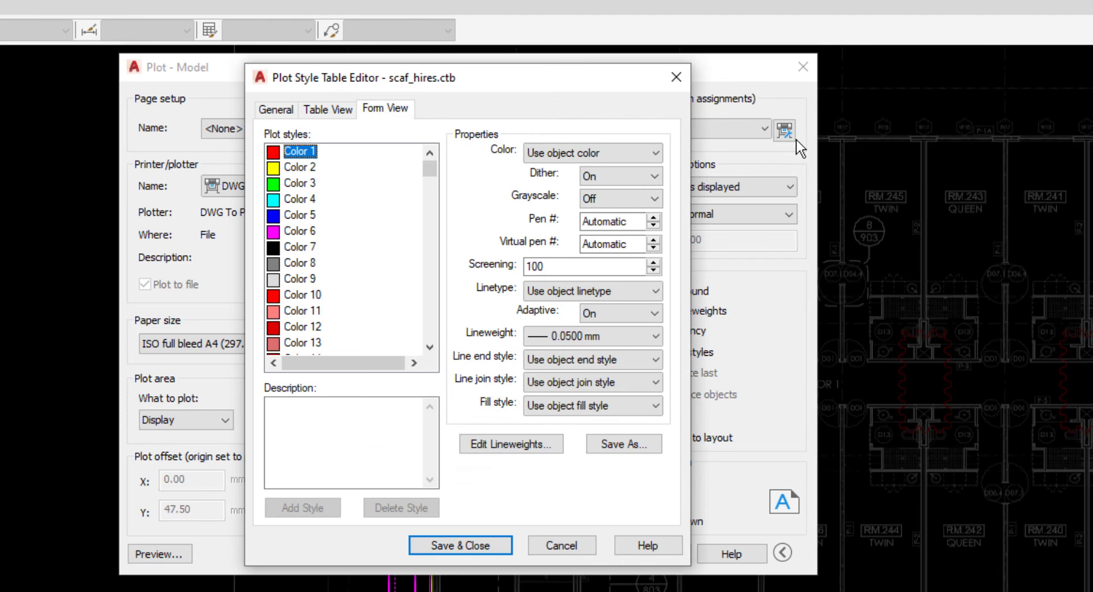
{"action": "left_click", "coordinate": [299, 236]}
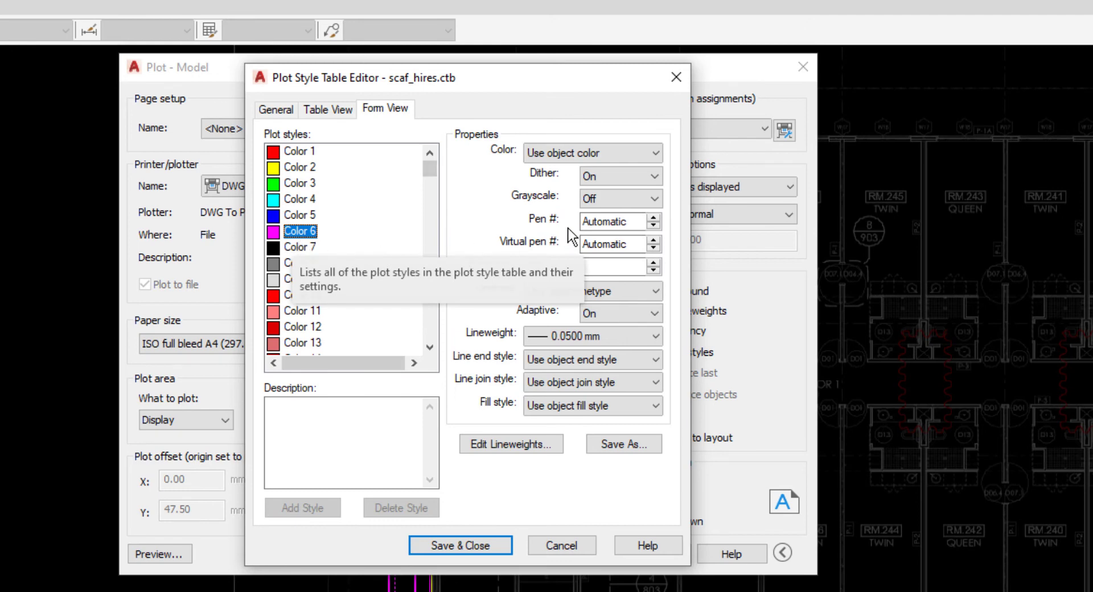
{"action": "left_click", "coordinate": [629, 162]}
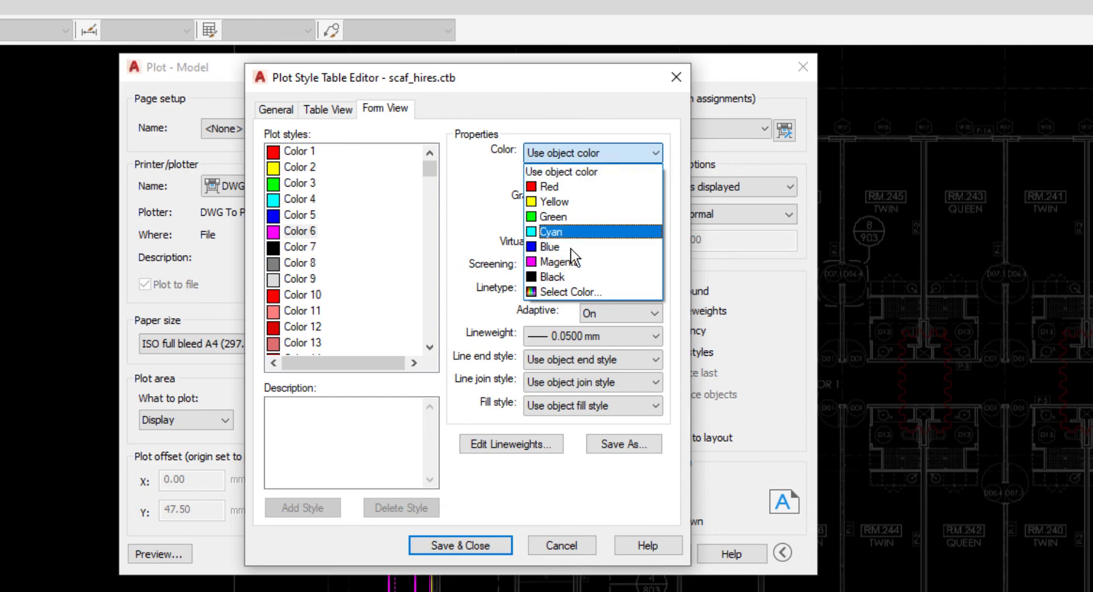
{"action": "left_click", "coordinate": [552, 277]}
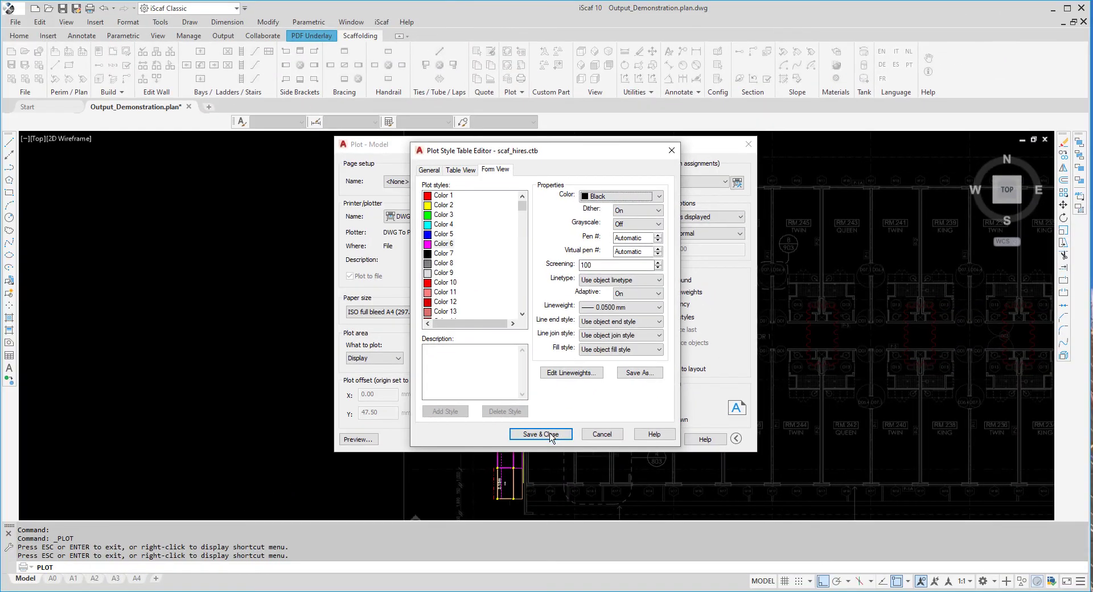
{"action": "left_click", "coordinate": [550, 435]}
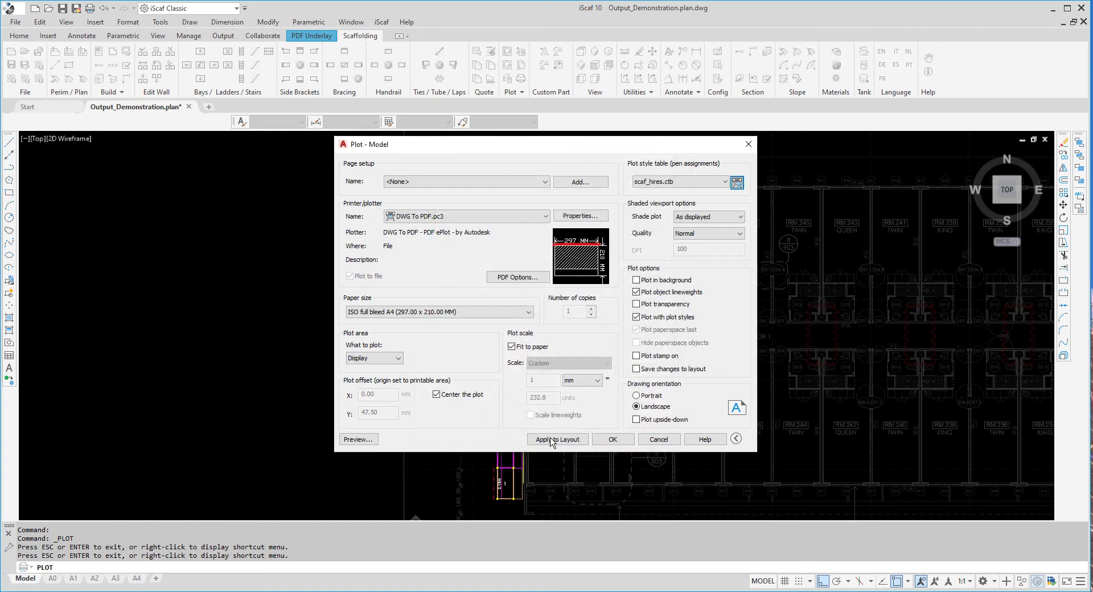
Step: Preview the plot with the edited Color 6 style, inspect the scaffold bays up close, and return without plotting
{"action": "left_click", "coordinate": [370, 443]}
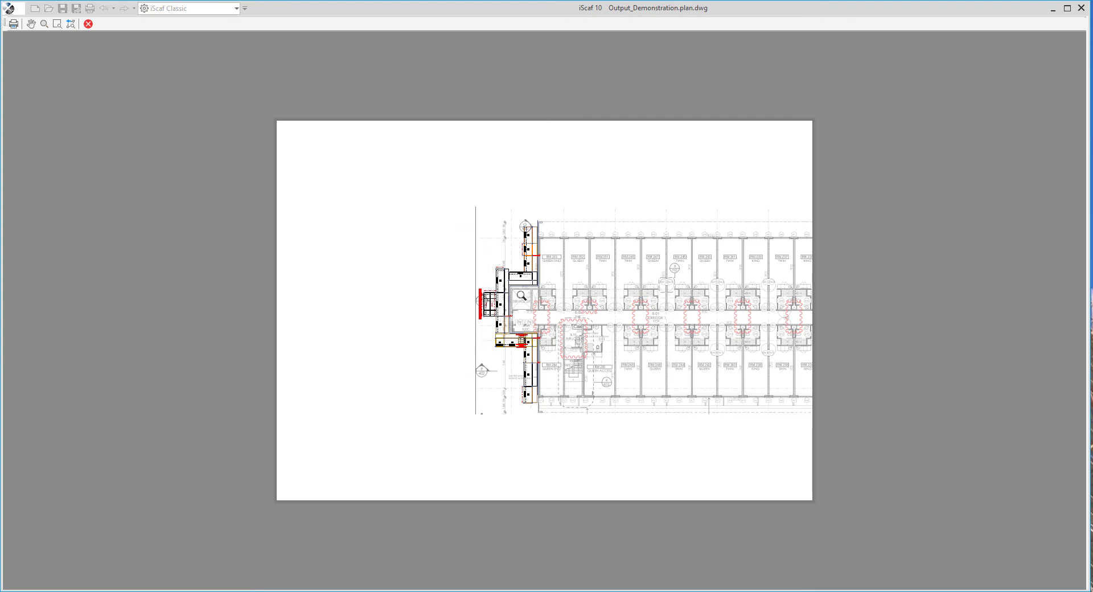
{"action": "scroll", "coordinate": [521, 279], "scroll_direction": "up", "scroll_amount": 5}
{"action": "scroll", "coordinate": [518, 273], "scroll_direction": "up", "scroll_amount": 2}
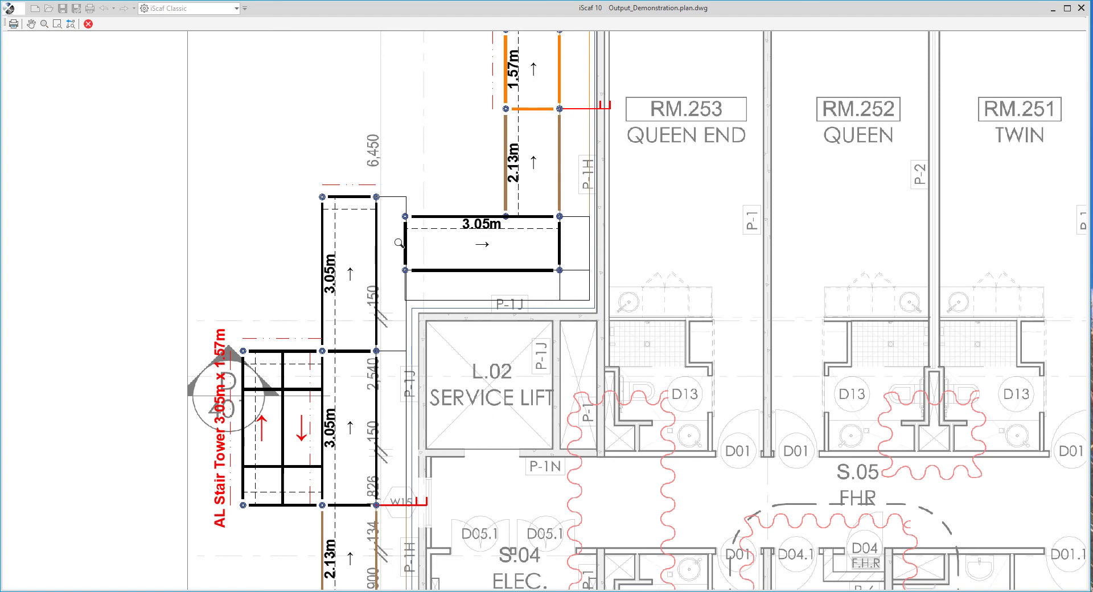
{"action": "right_click", "coordinate": [361, 265]}
{"action": "left_click", "coordinate": [387, 275]}
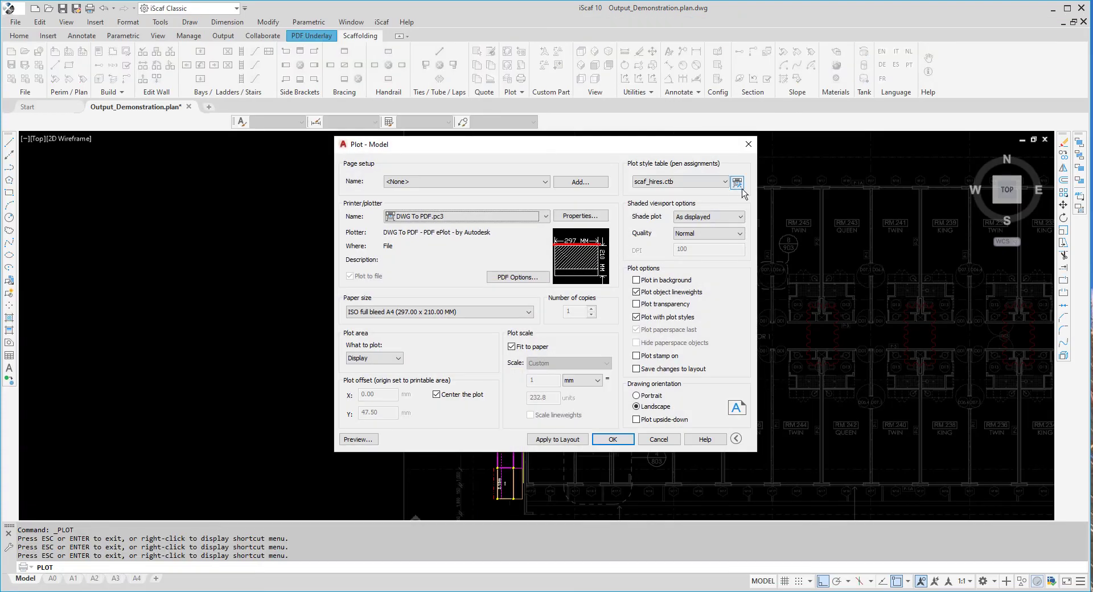
Step: Set Color 6 in scaf_hires.ctb back to Use object color, save the table, and leave the plot setup without plotting
{"action": "left_click", "coordinate": [738, 183]}
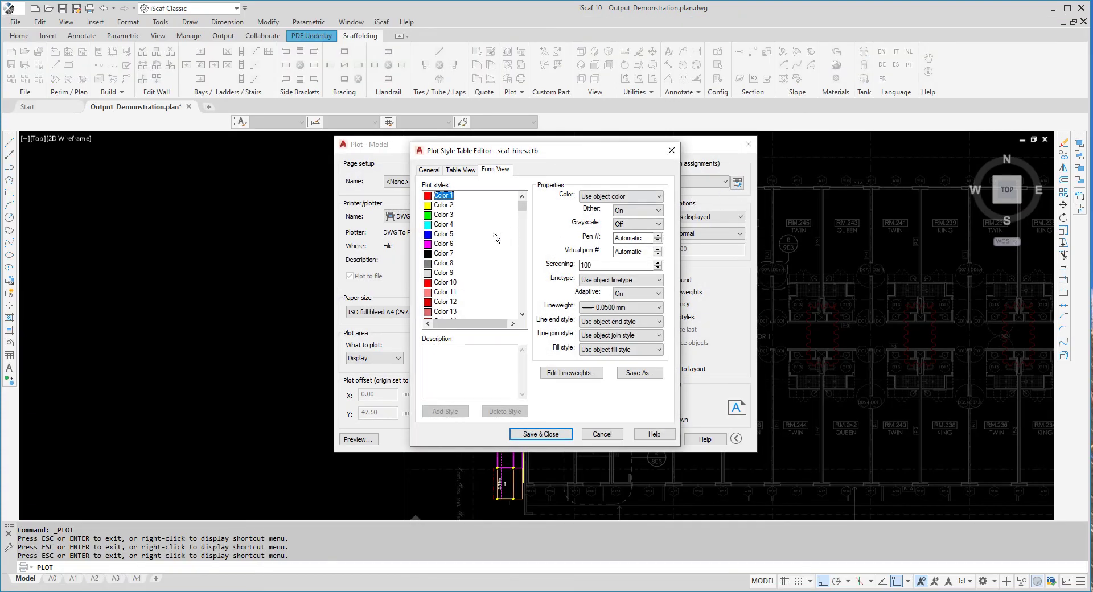
{"action": "left_click", "coordinate": [444, 244]}
{"action": "left_click", "coordinate": [611, 200]}
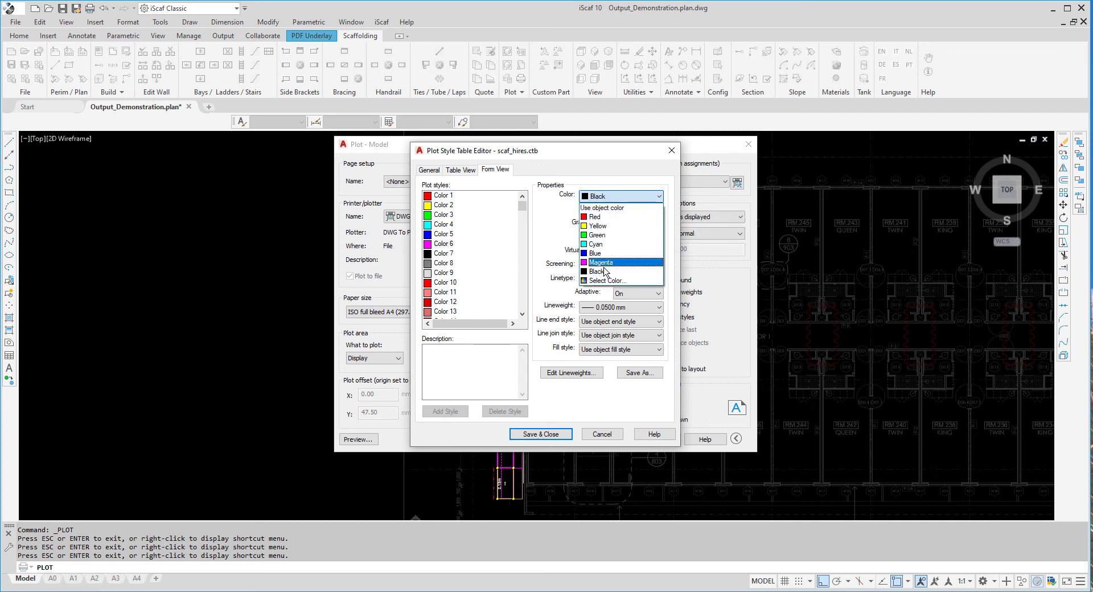
{"action": "left_click", "coordinate": [604, 263]}
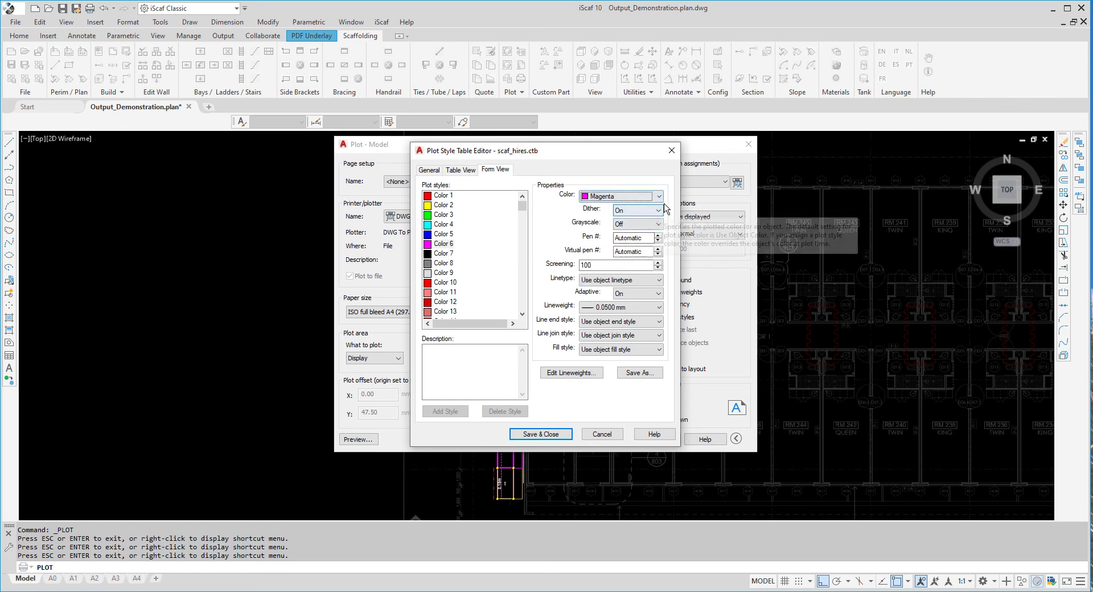
{"action": "left_click", "coordinate": [659, 196]}
{"action": "left_click", "coordinate": [641, 209]}
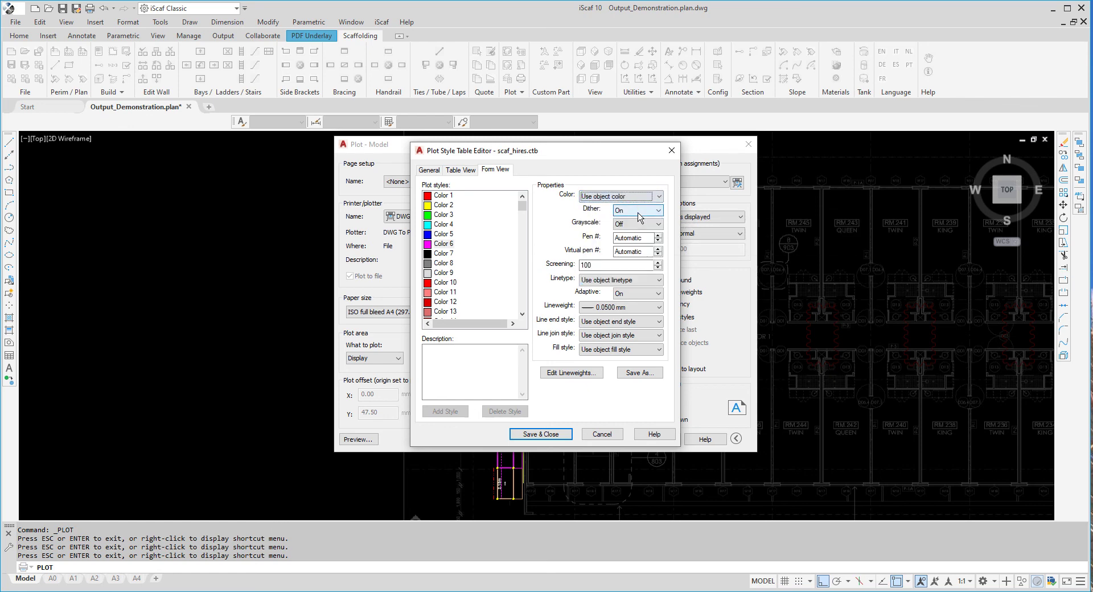
{"action": "left_click", "coordinate": [526, 434]}
{"action": "left_click", "coordinate": [646, 441]}
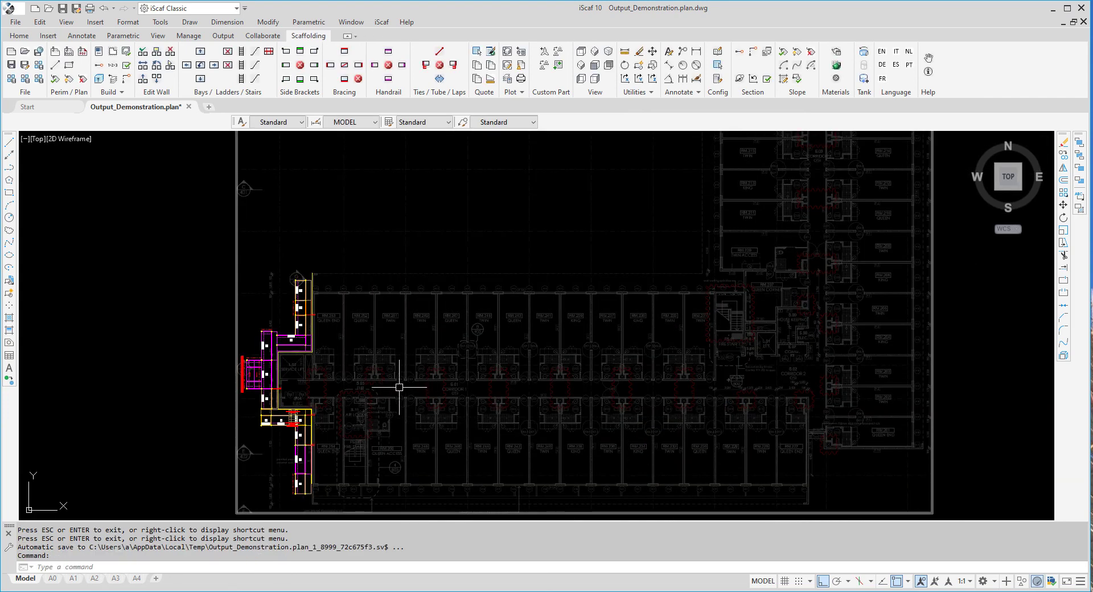
{"action": "scroll", "coordinate": [401, 378], "scroll_direction": "up", "scroll_amount": 3}
{"action": "scroll", "coordinate": [408, 375], "scroll_direction": "up", "scroll_amount": 2}
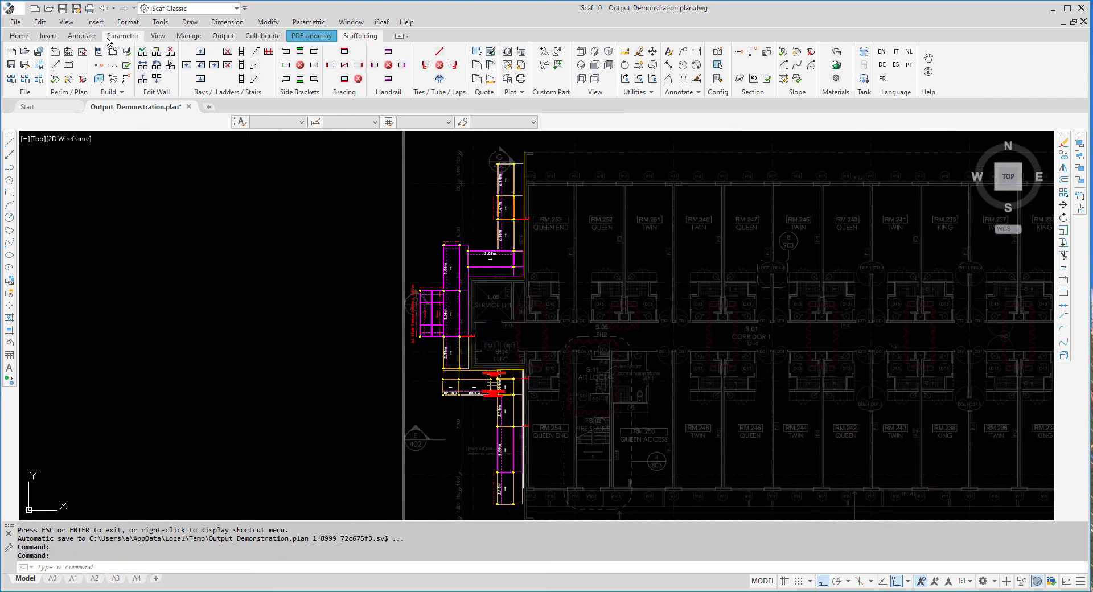